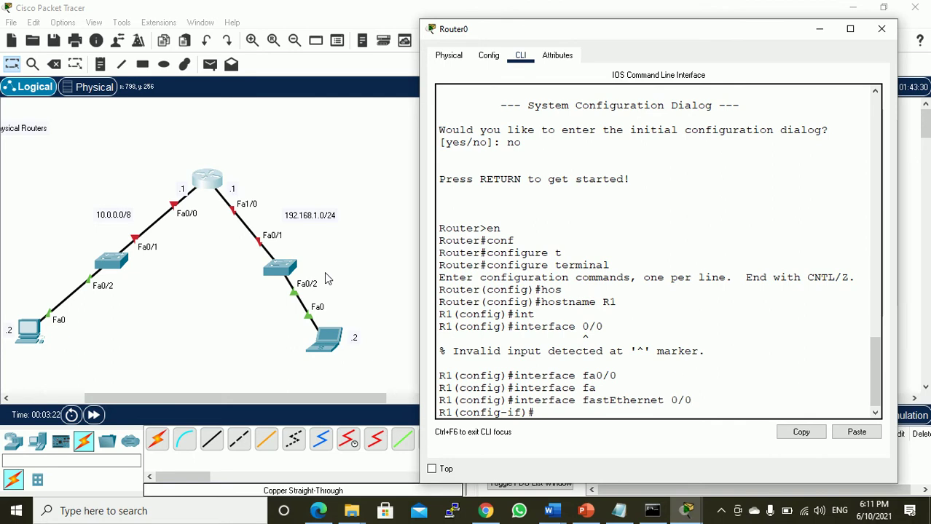
Step: Assign IP address 10.0.0.1 with mask 255.0.0.0 to the router's FastEthernet 0/0 interface
text(.0.1)
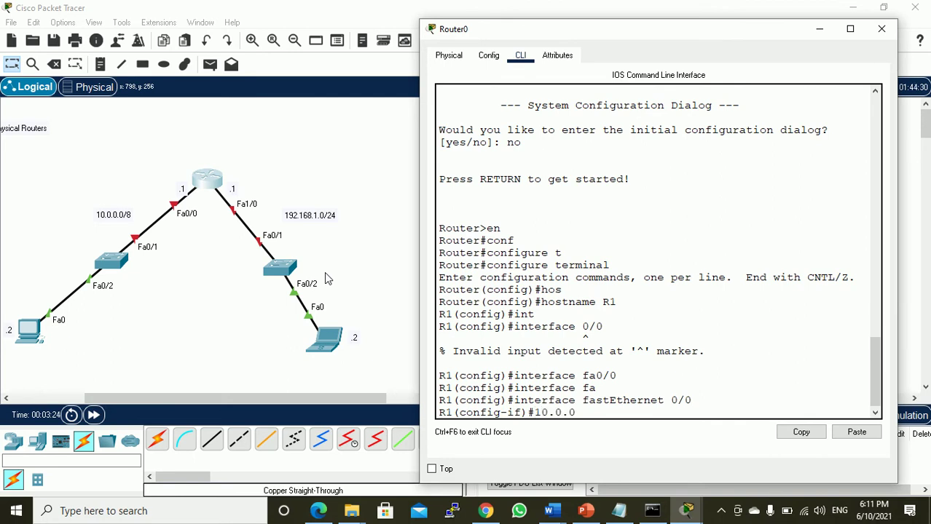
key(Left)
key(Left)
key(Left)
key(Left)
key(Left)
key(Left)
key(Left)
key(Left)
text(ip add)
key(Tab)
key(Left)
key(Left)
key(Left)
key(Left)
key(Left)
key(Left)
key(Left)
key(Left)
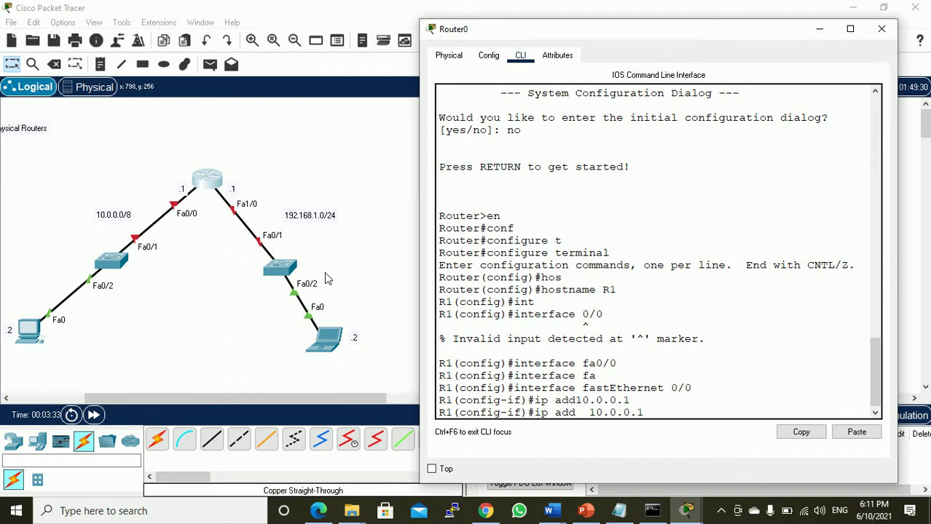
text(ress)
key(Tab)
text(255.)
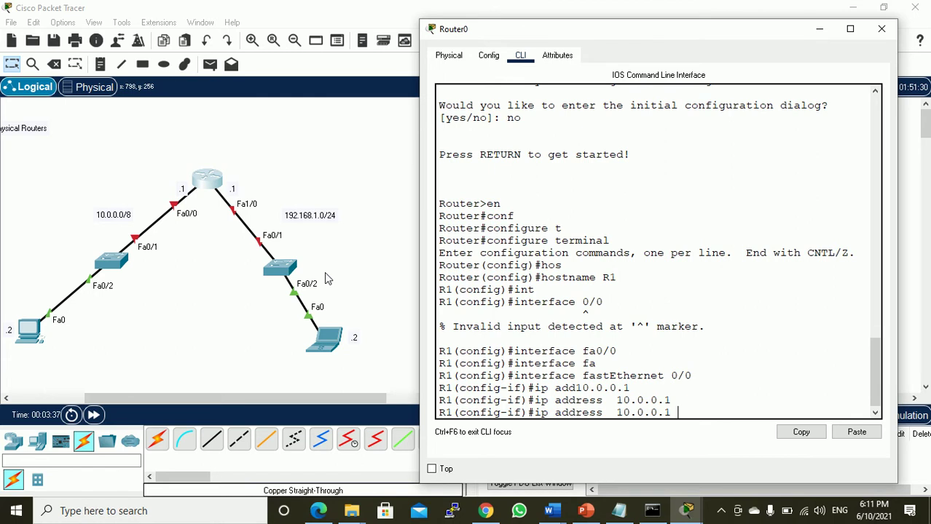
text(0.0.0)
key(Return)
Step: Enable the FastEthernet 0/0 interface with the no shutdown command
text(no )
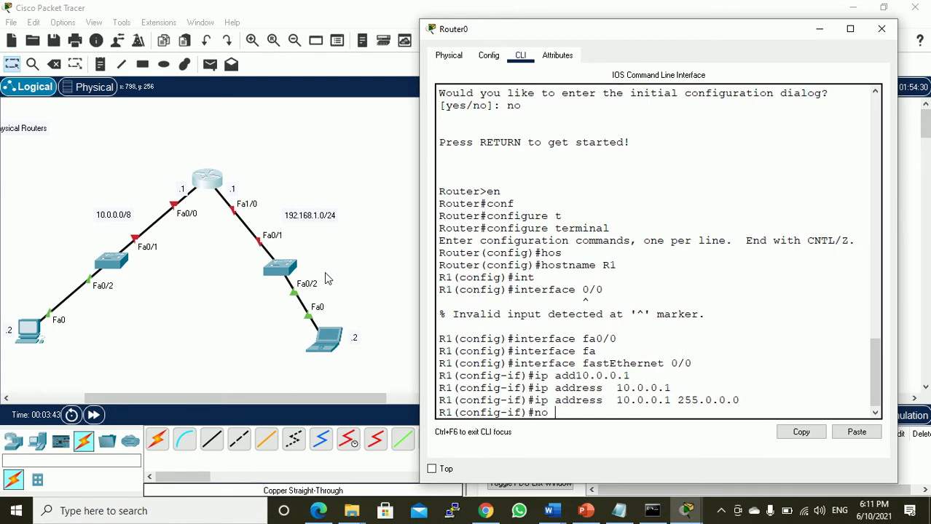
text(sh)
key(Tab)
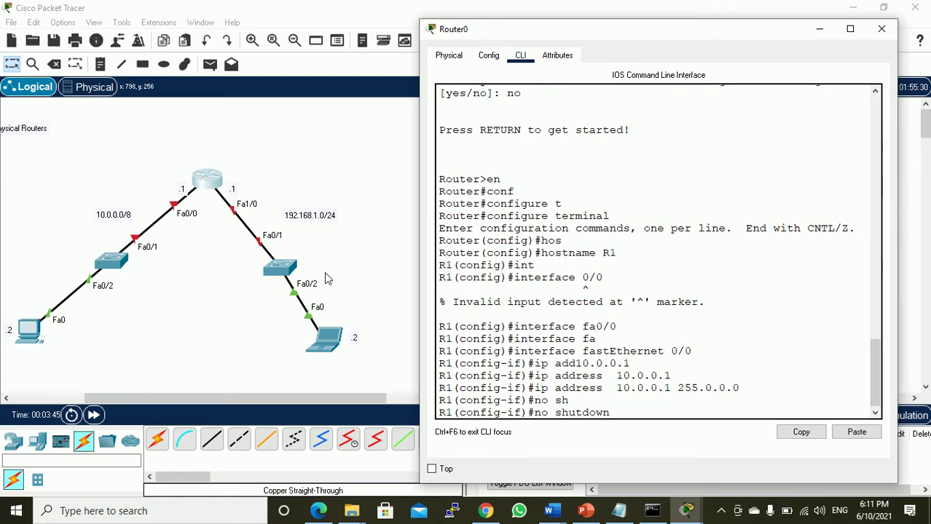
key(Return)
Step: Exit the current interface configuration and enter configuration mode for interface FastEthernet 1/0
text(exit)
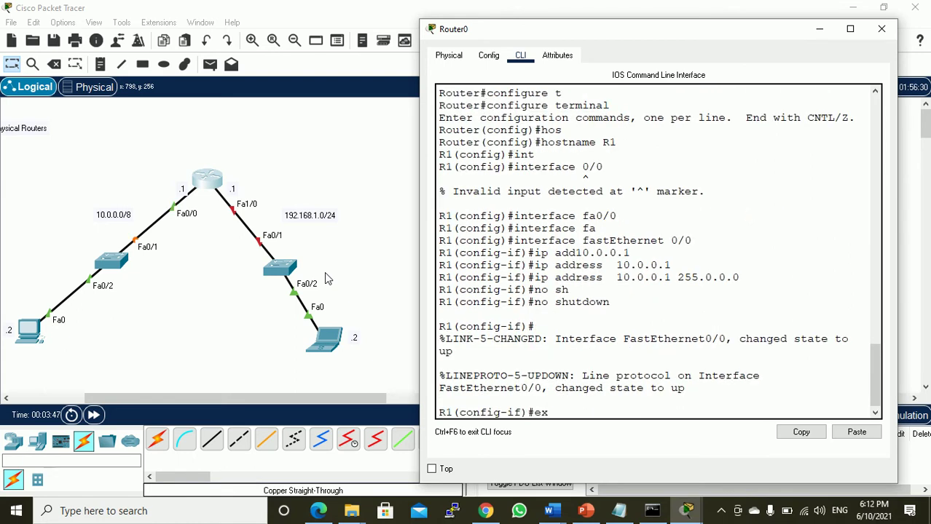
key(Return)
text(int)
key(Tab)
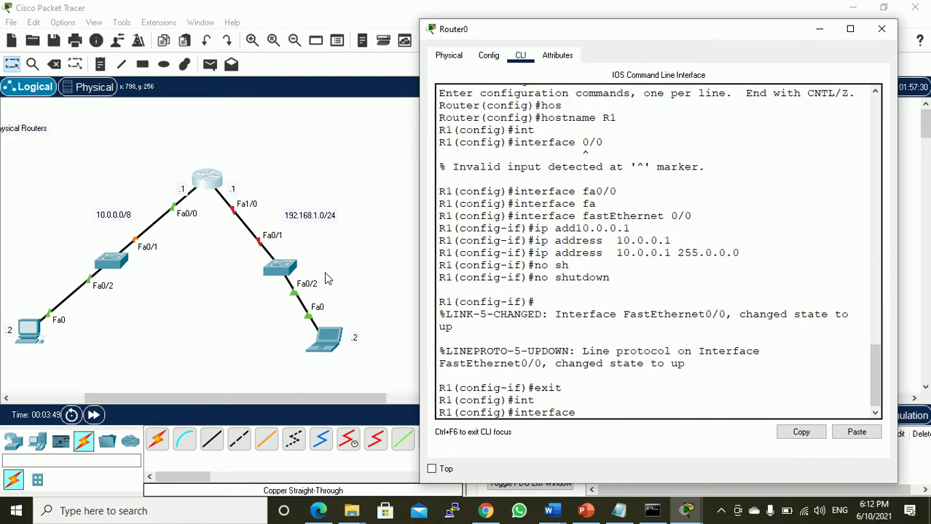
text(fa)
key(Tab)
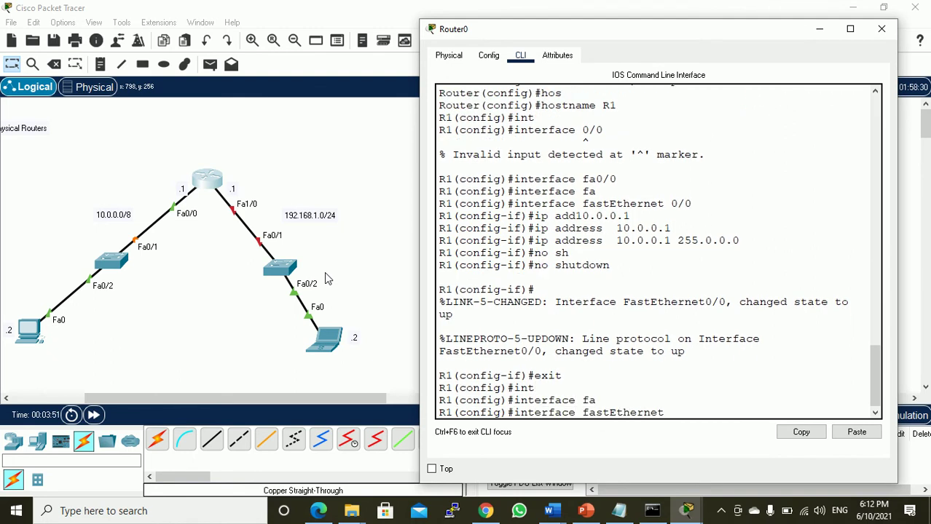
text(1/0)
key(Return)
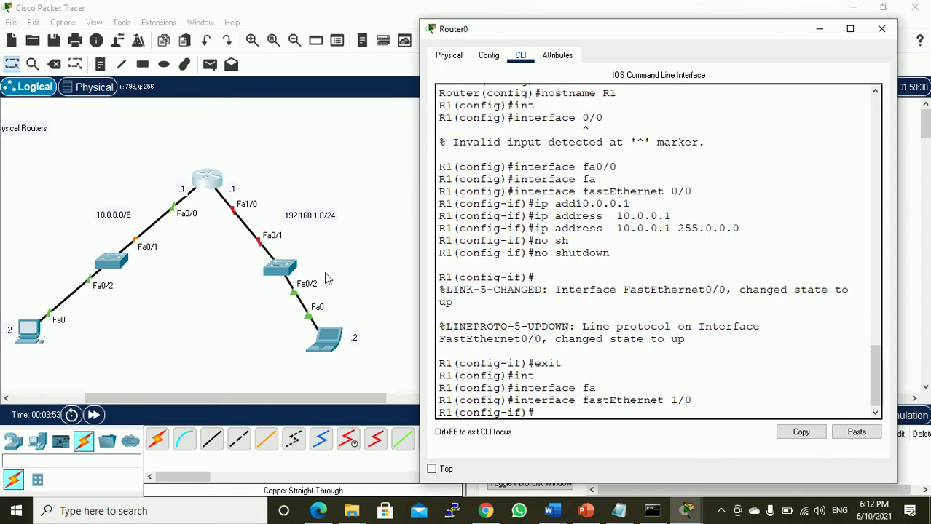
Step: Assign IP address 192.168.1.1 with mask 255.255.255.0 to the FastEthernet 1/0 interface
text(ip add)
key(Tab)
text(192.1)
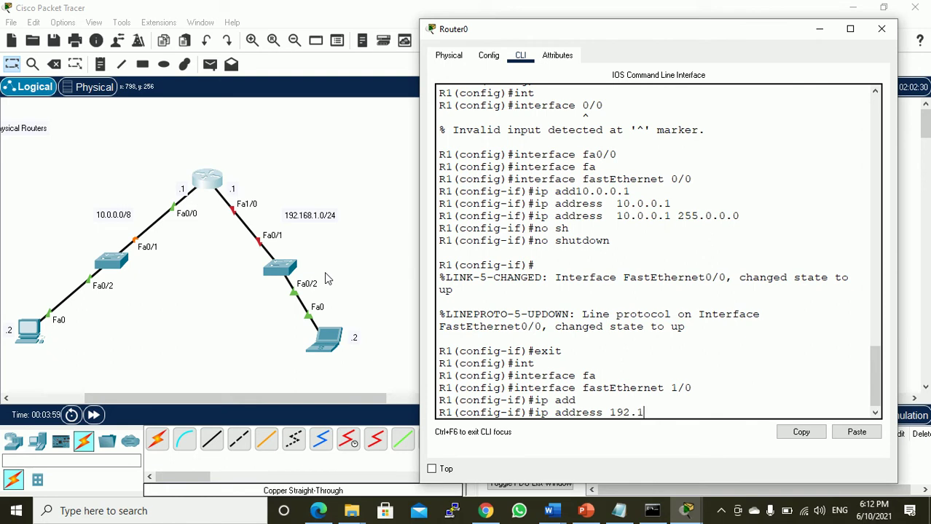
text(68.1.1 255.255.255.)
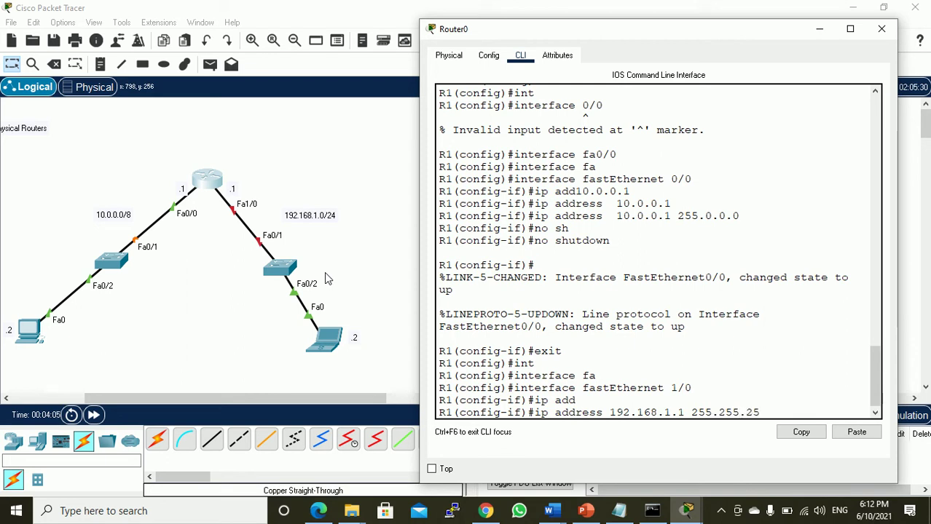
text(0)
key(Return)
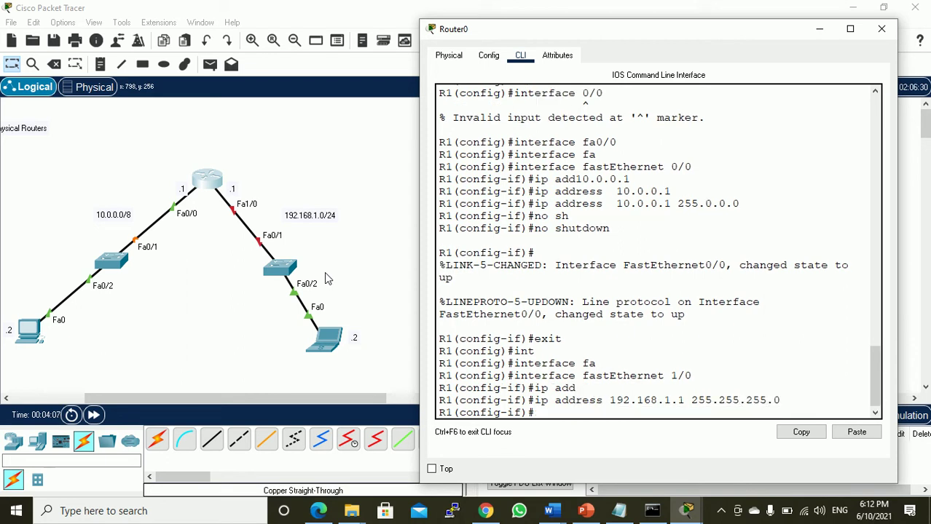
Step: Enable the FastEthernet 1/0 interface with no shutdown and close the router's window
text(no sh)
key(Return)
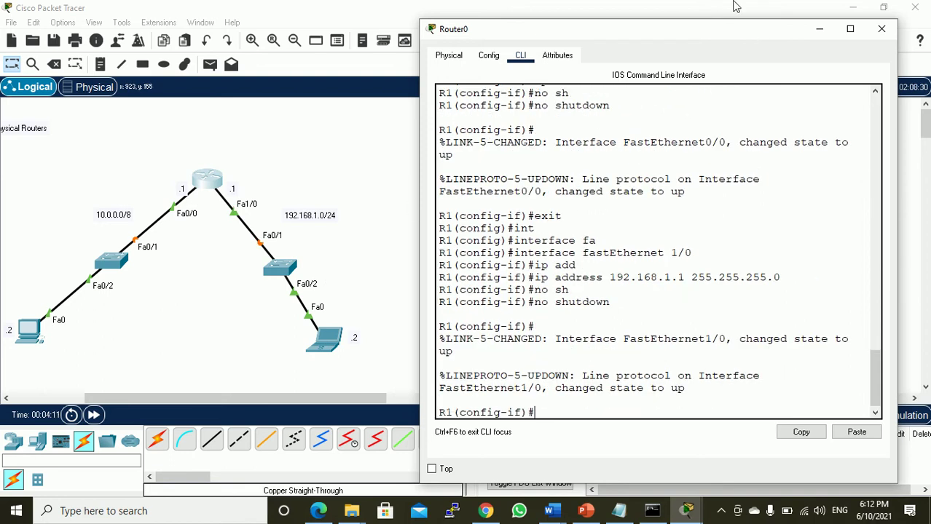
click(881, 29)
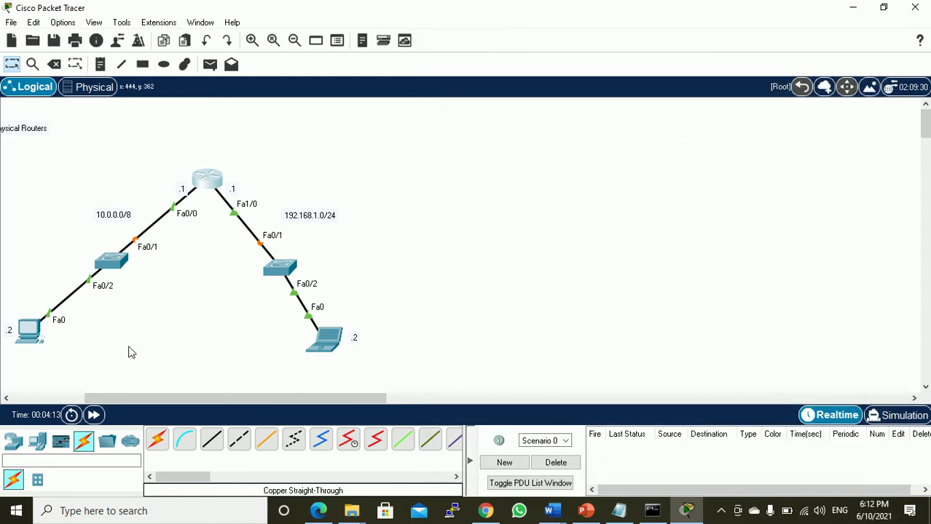
Step: Open the IP configuration of the PC on the 10.0.0.0/8 network and set its IPv4 address to 10.0.0.2
drag(222, 396, 94, 397)
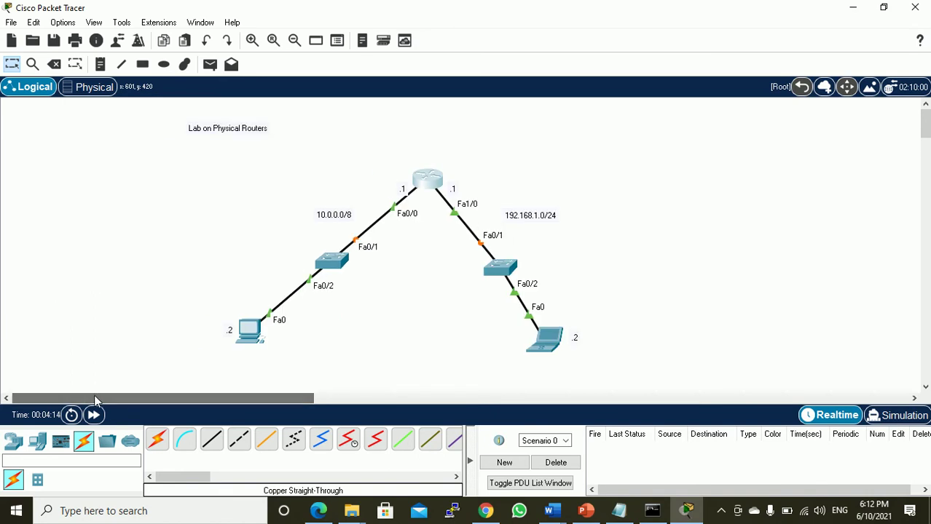
click(252, 334)
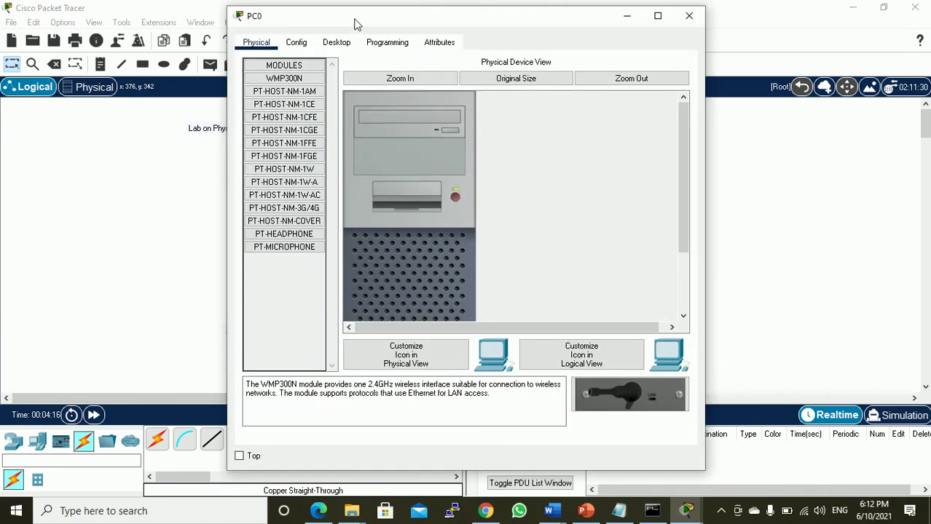
click(341, 45)
click(260, 106)
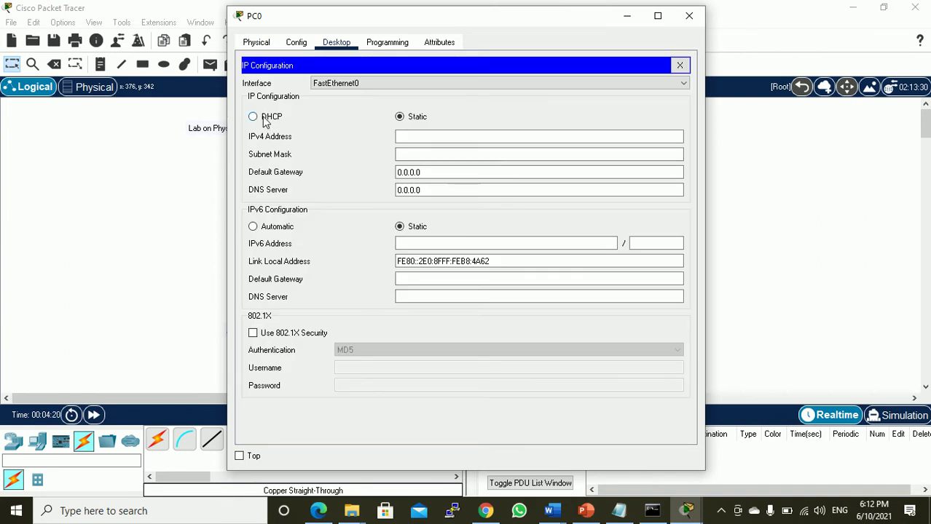
click(420, 140)
text(10.0.0.2)
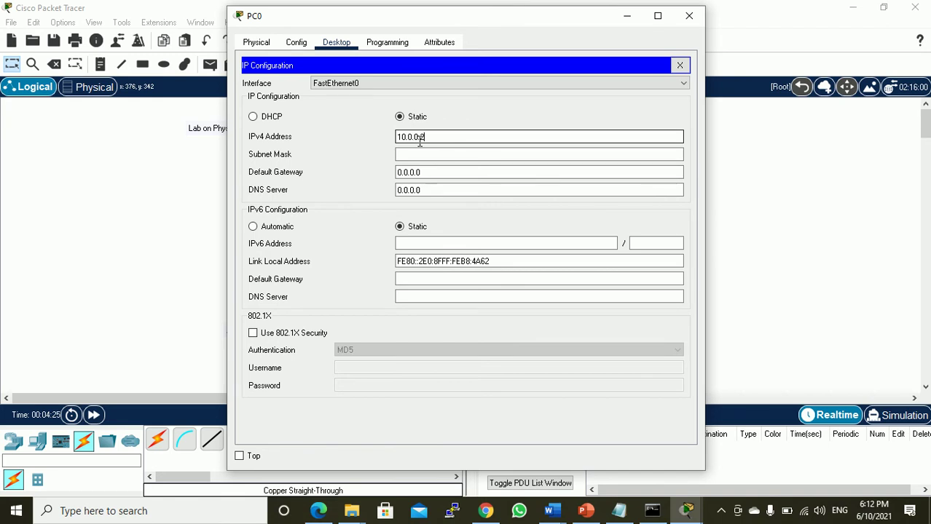
Step: Fill in the PC's subnet mask 255.0.0.0, set its default gateway to 10.0.0.1, and close its window
key(Tab)
key(Tab)
text(10.0.0.1)
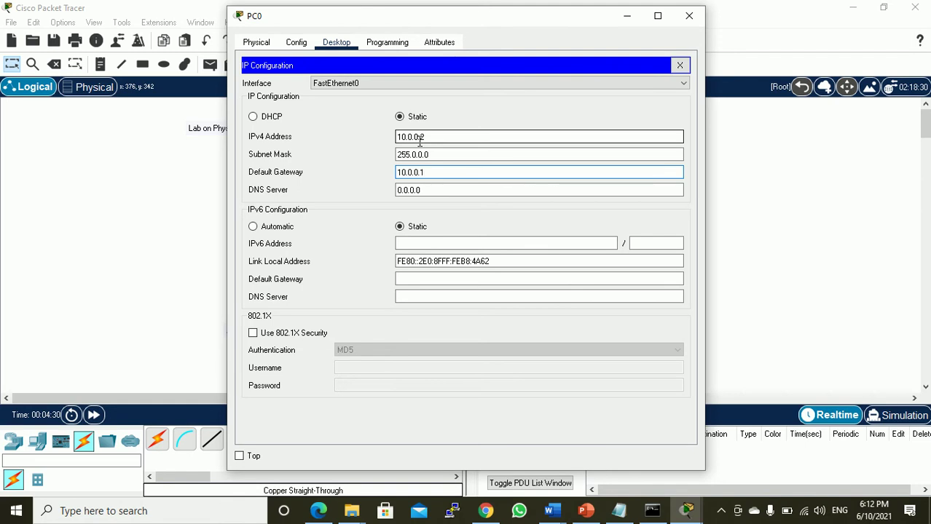
click(690, 22)
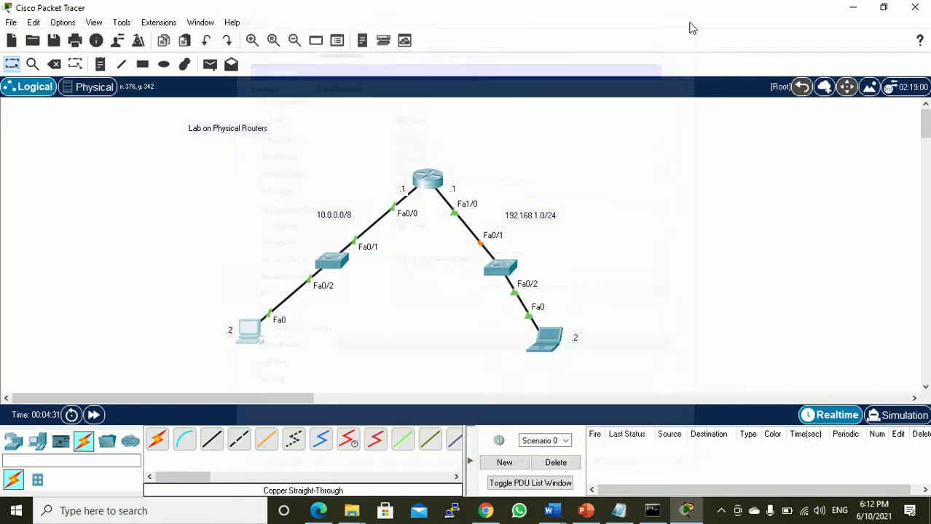
Step: Open the IP configuration of the laptop on the 192.168.1.0/24 network and set its IPv4 address to 192.168.1.2
click(552, 341)
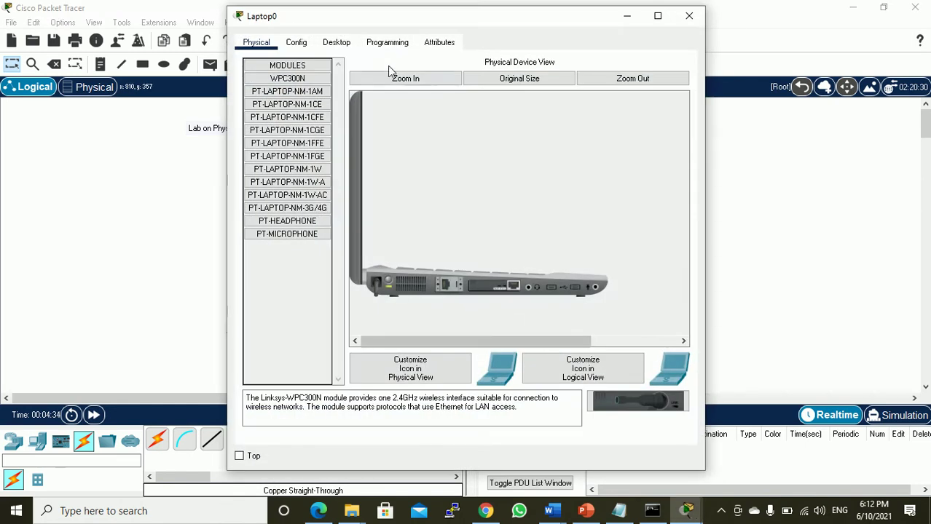
click(336, 42)
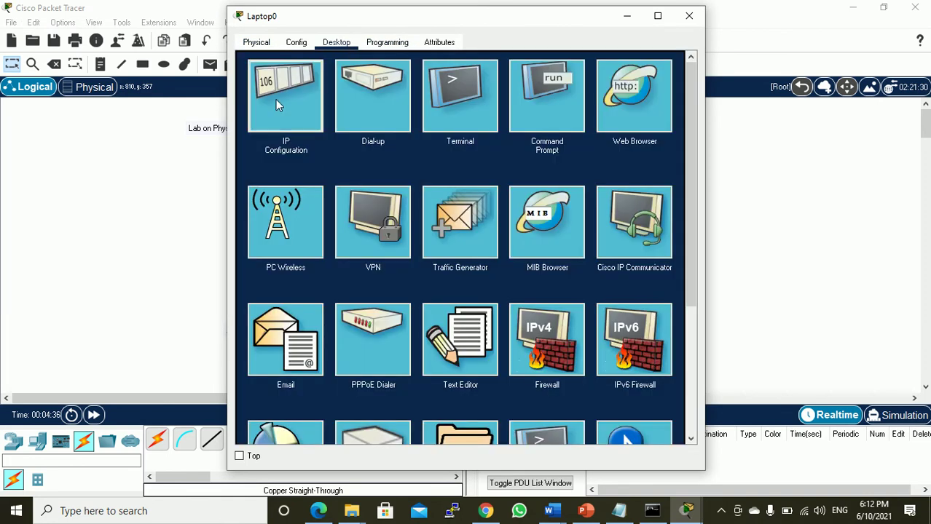
click(275, 101)
click(428, 136)
text(192.168)
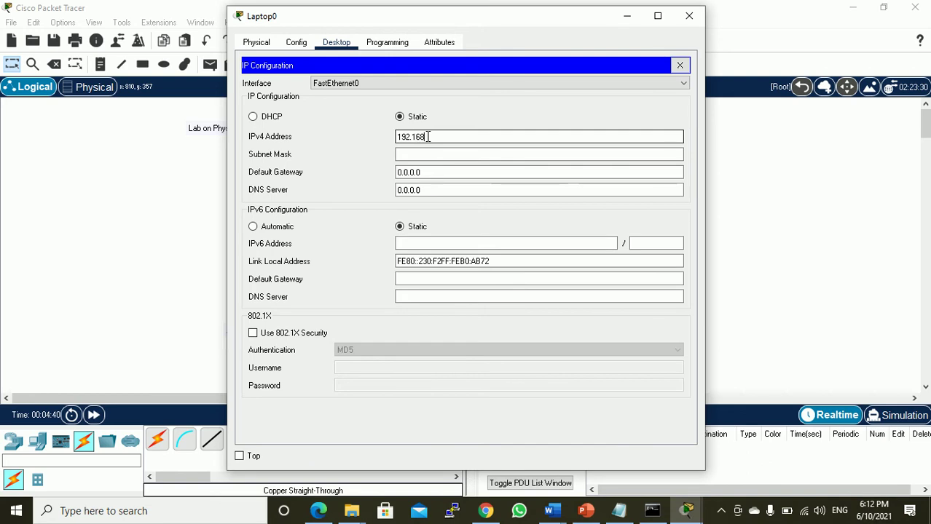
text(.1)
text(.2)
Step: Fill in the laptop's subnet mask 255.255.255.0, set its default gateway to 192.168.1.1, and close its window
key(Tab)
key(Tab)
text(1)
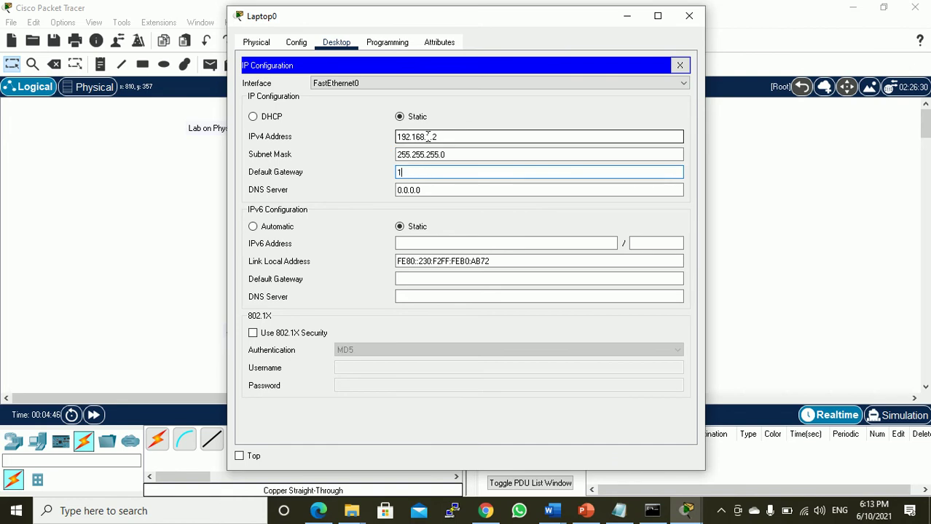
text(92.168.1.1)
click(689, 16)
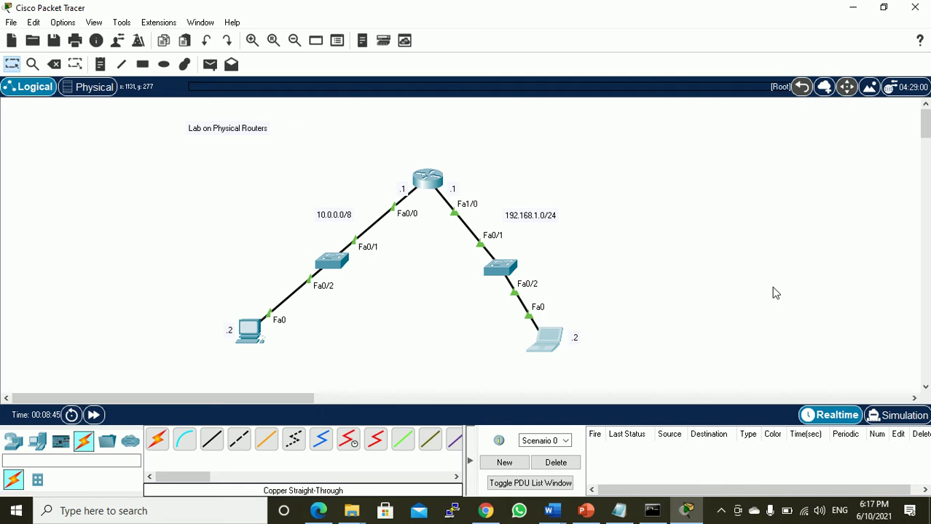
Step: Switch to WhatsApp, open the most recent chat, and start downloading the photo of the router's ports
click(526, 512)
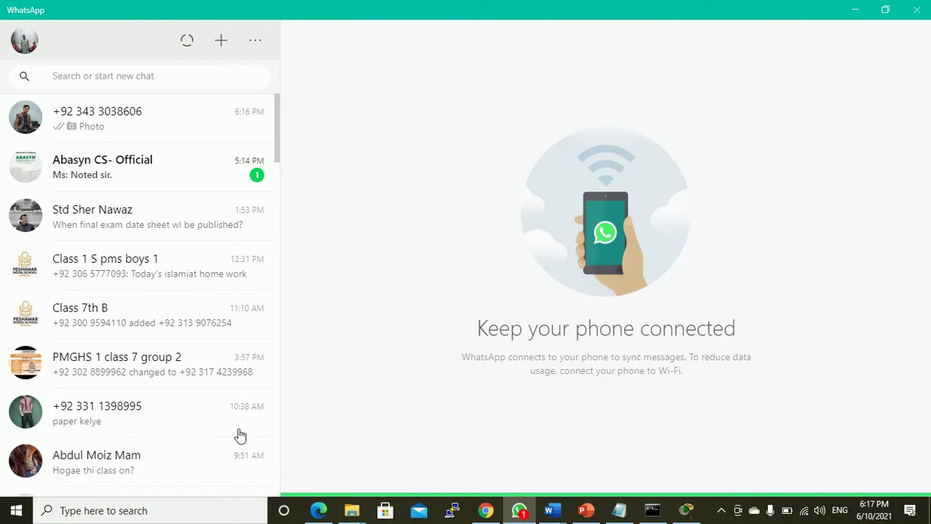
click(112, 131)
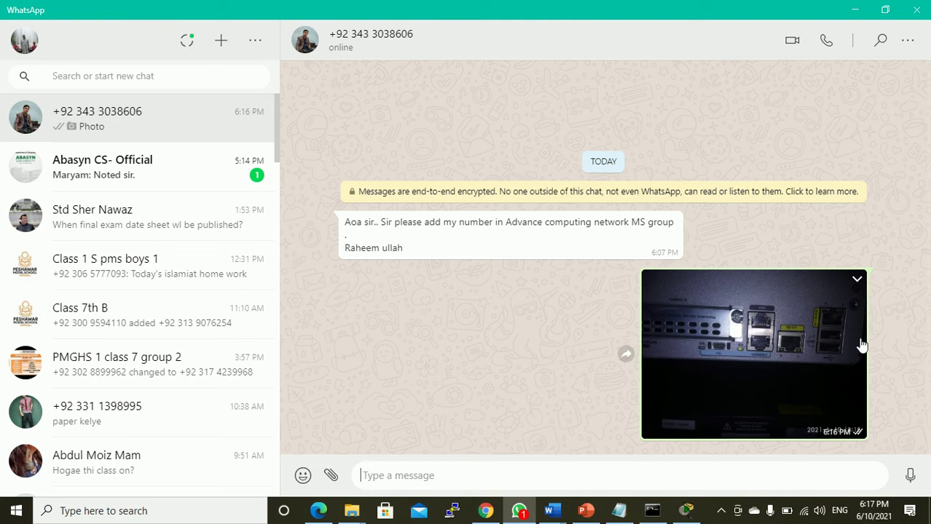
click(858, 281)
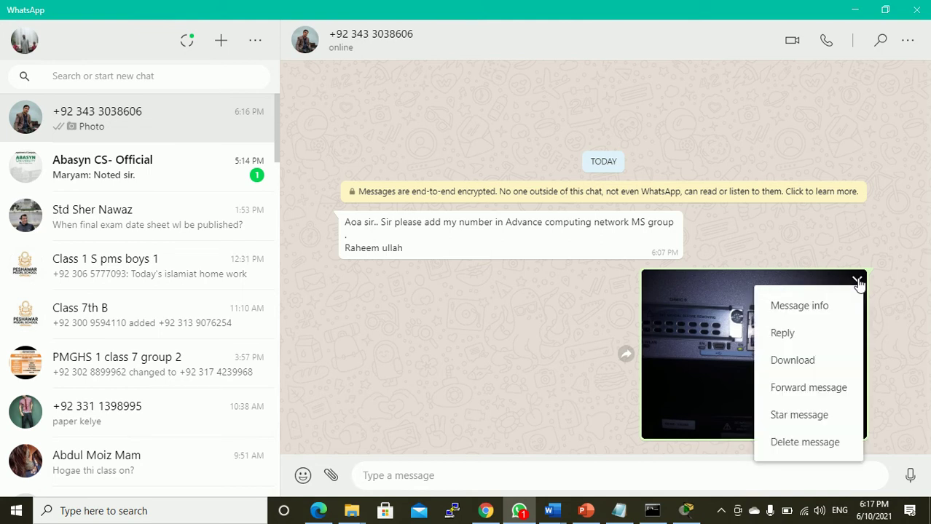
click(795, 361)
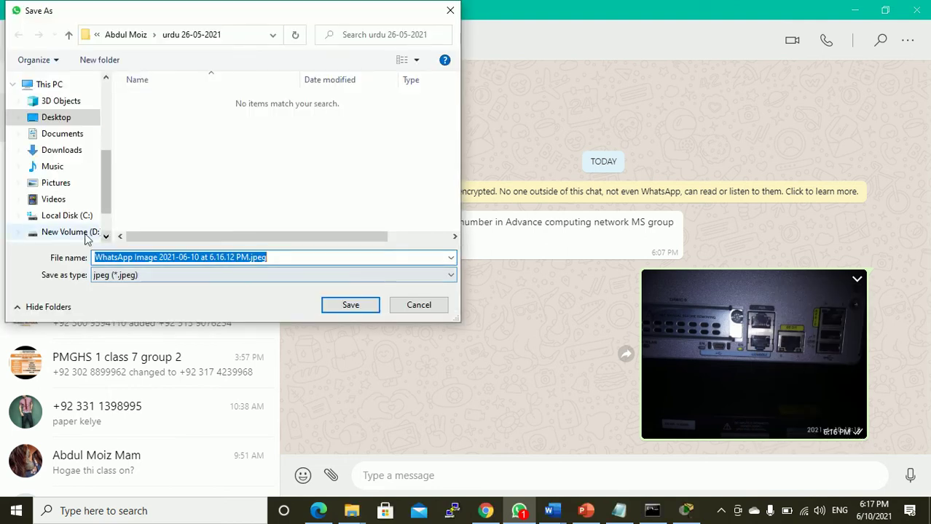
Step: Save the photo to the Desktop as "CISCO router" and minimize WhatsApp to return to Cisco Packet Tracer
click(66, 124)
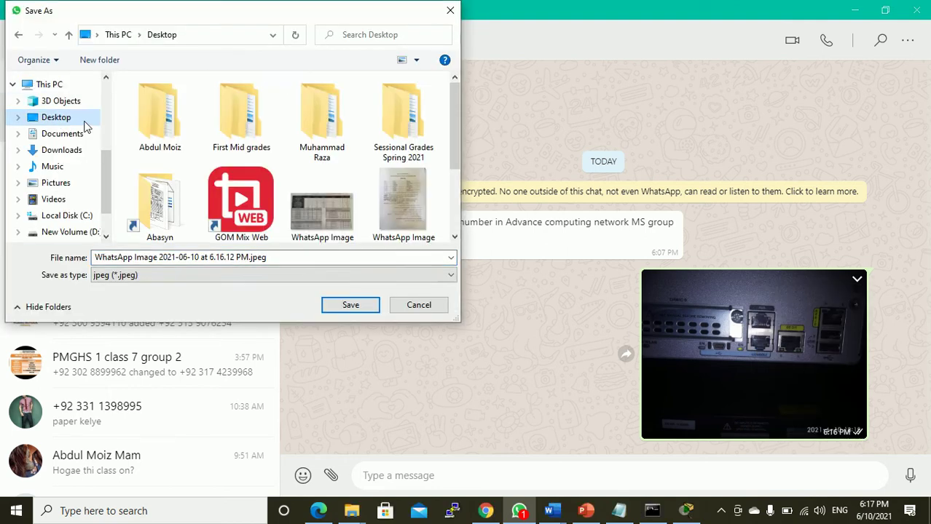
click(281, 257)
key(ctrl+a)
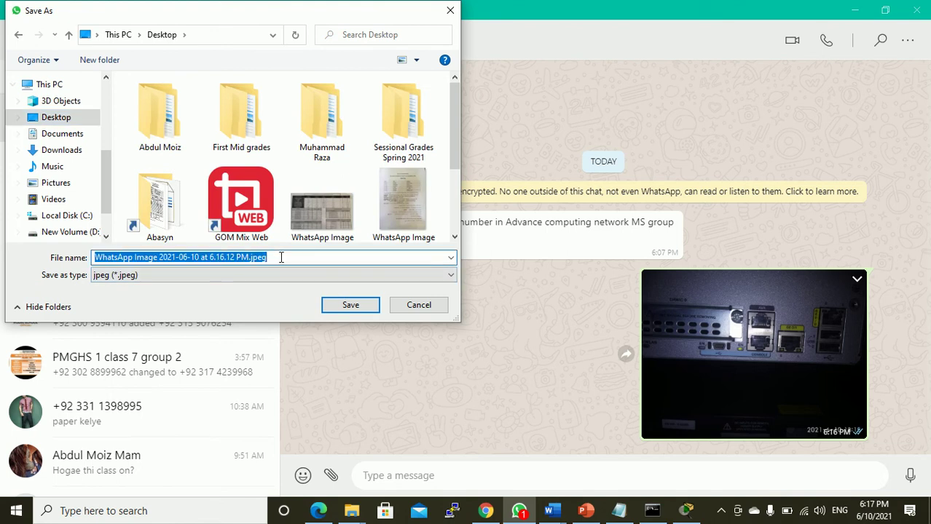
text(CISCO )
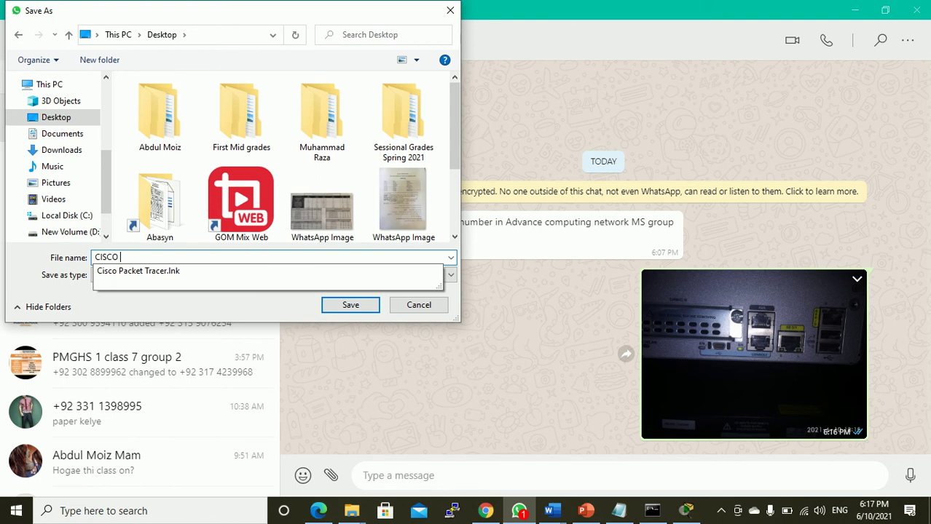
text(router)
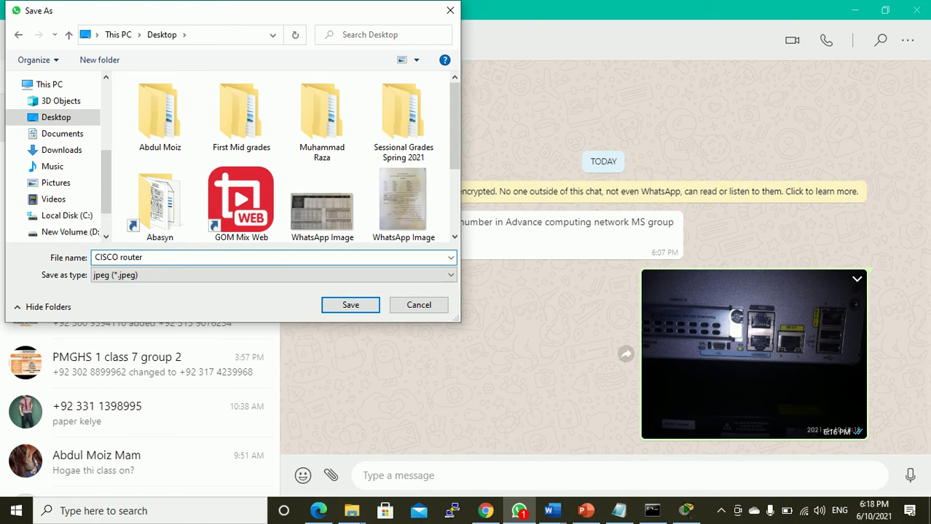
key(Return)
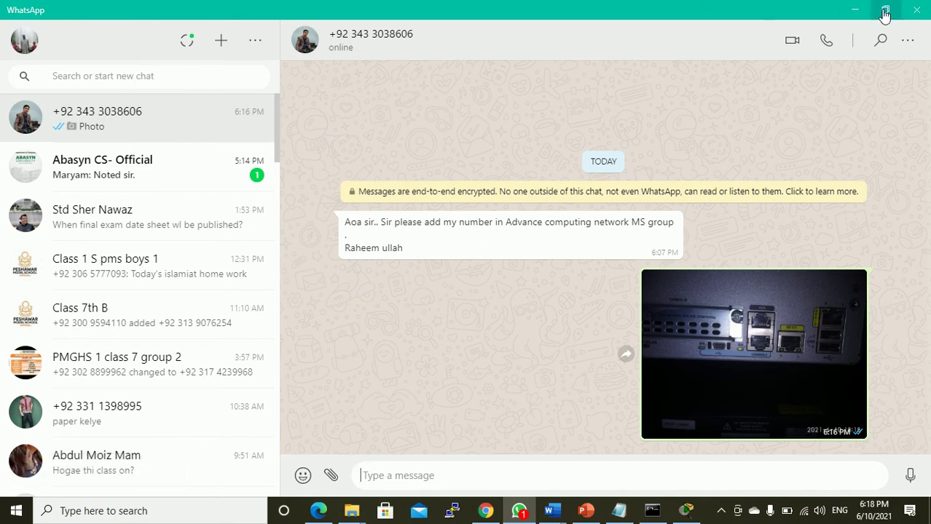
click(852, 11)
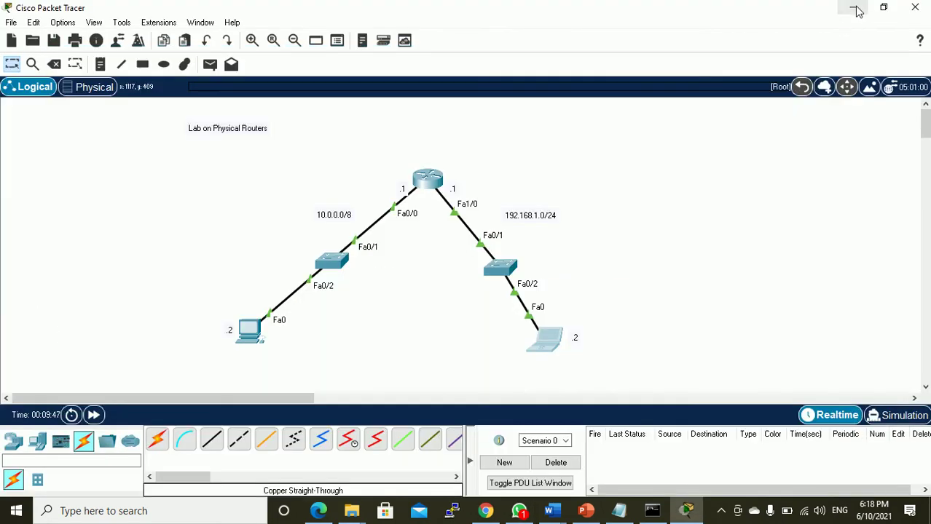
Step: Minimize the open windows to reach the desktop, open the CISCO router.jpeg photo, and zoom in on the router's ports
click(849, 10)
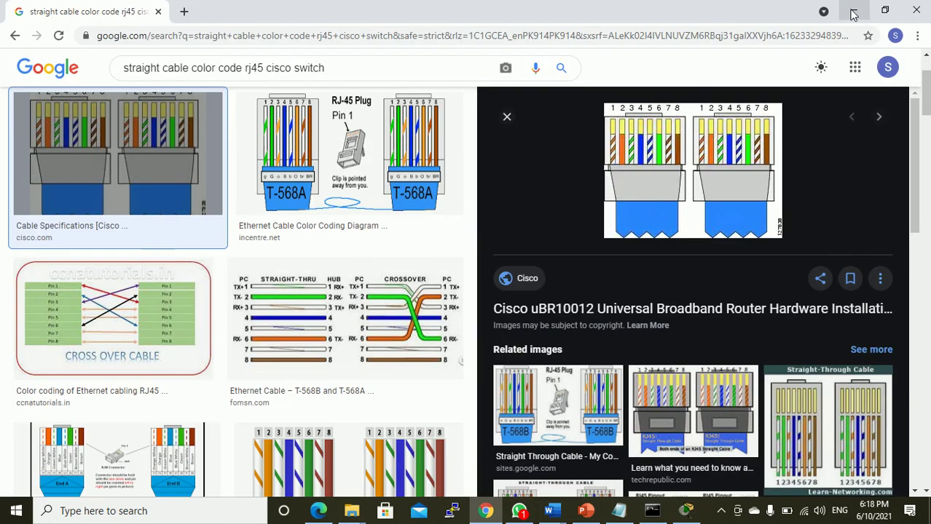
click(852, 11)
click(852, 12)
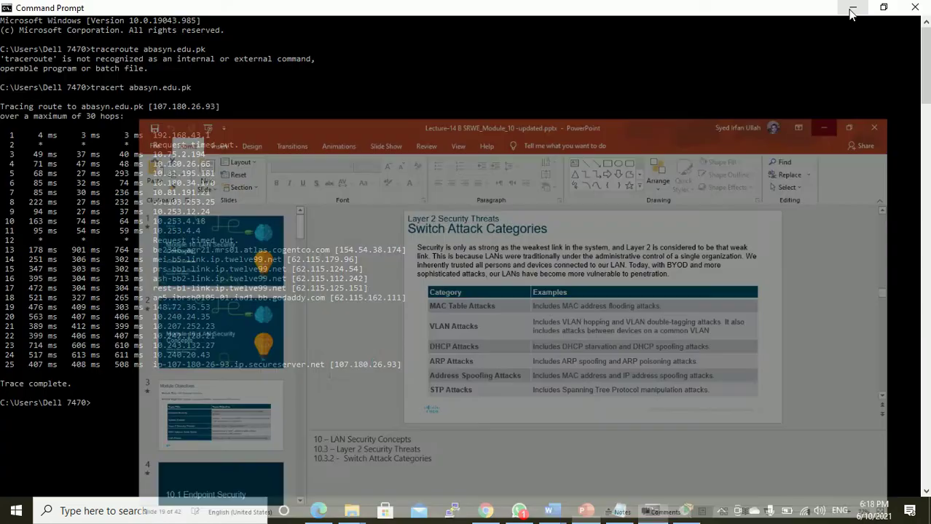
click(853, 8)
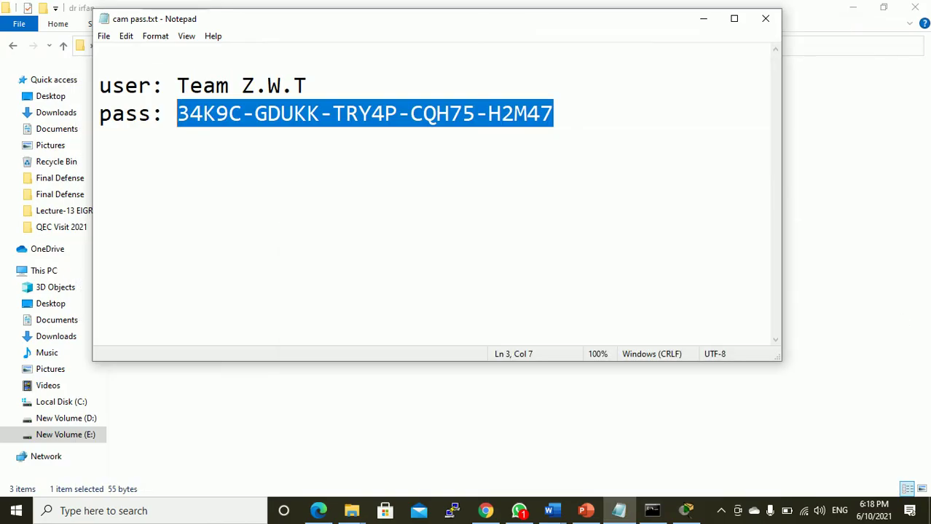
click(929, 511)
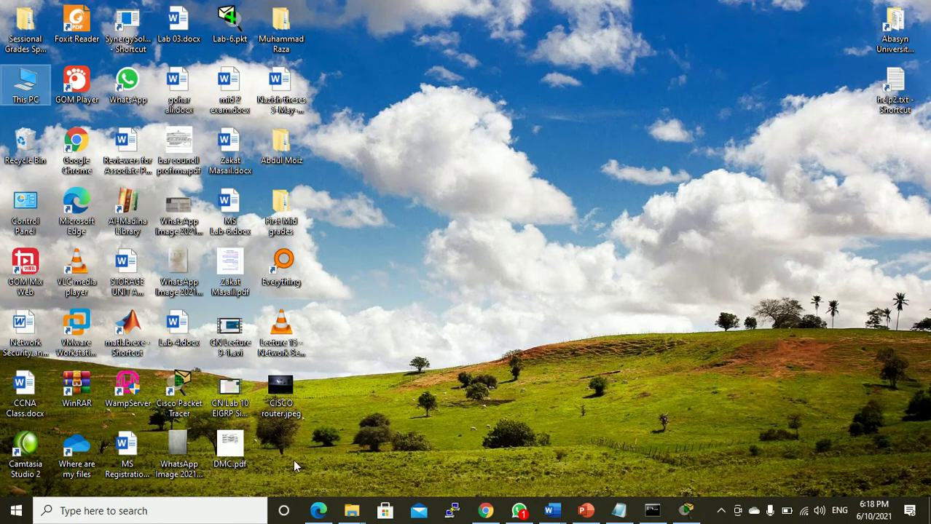
double_click(280, 386)
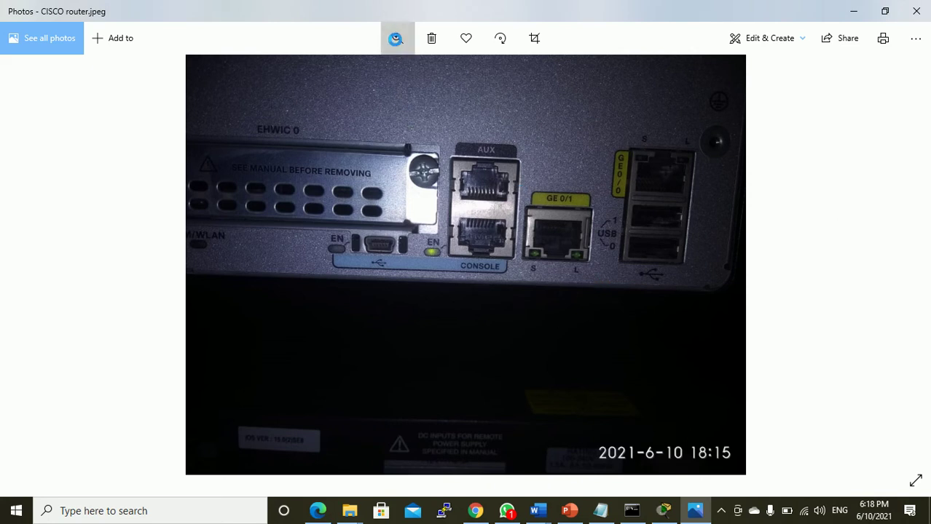
click(396, 38)
drag(333, 73, 351, 74)
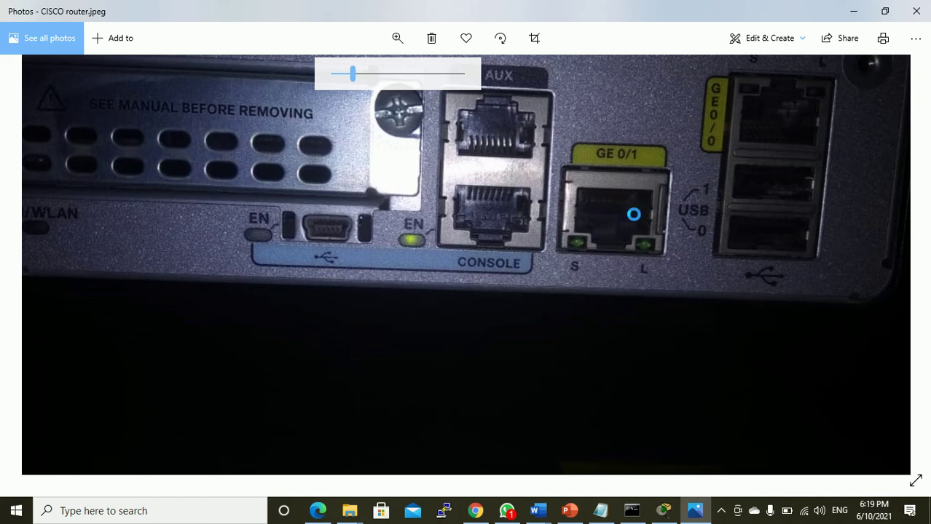
Step: Compare the Packet Tracer topology with the router photo, examining its GE 0/0, GE 0/1, AUX and CONSOLE ports
mouse_move(662, 519)
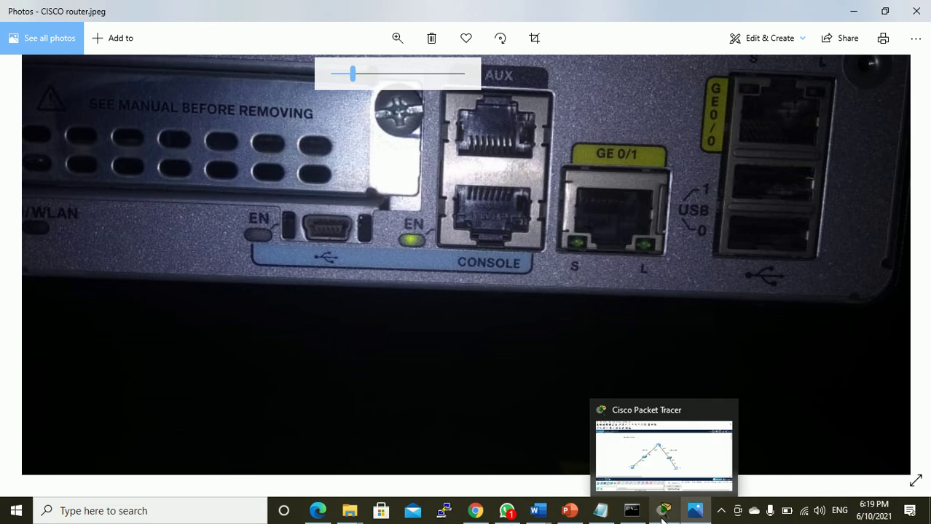
click(654, 472)
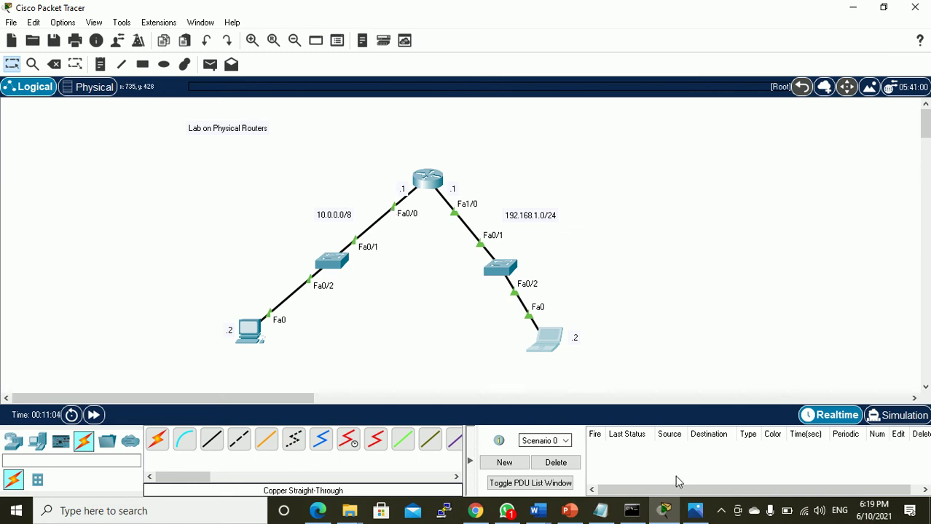
click(694, 513)
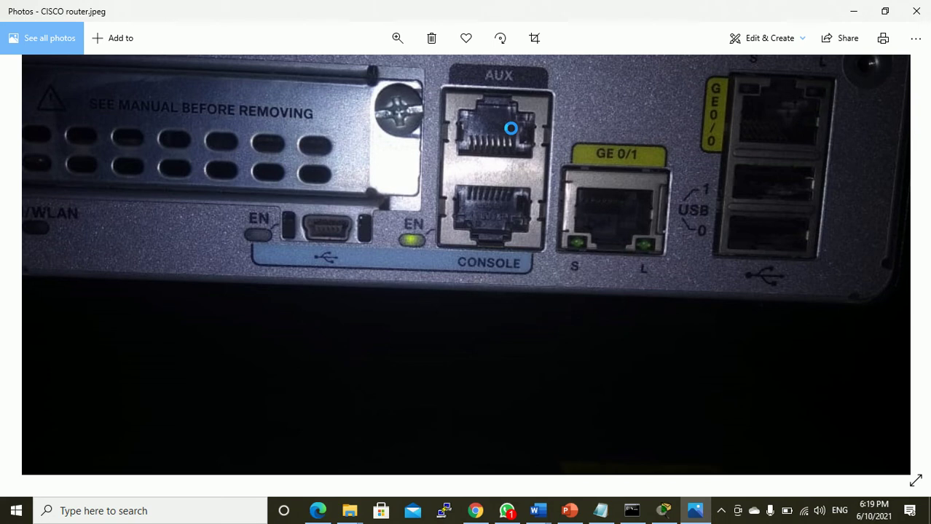
key(alt+Tab)
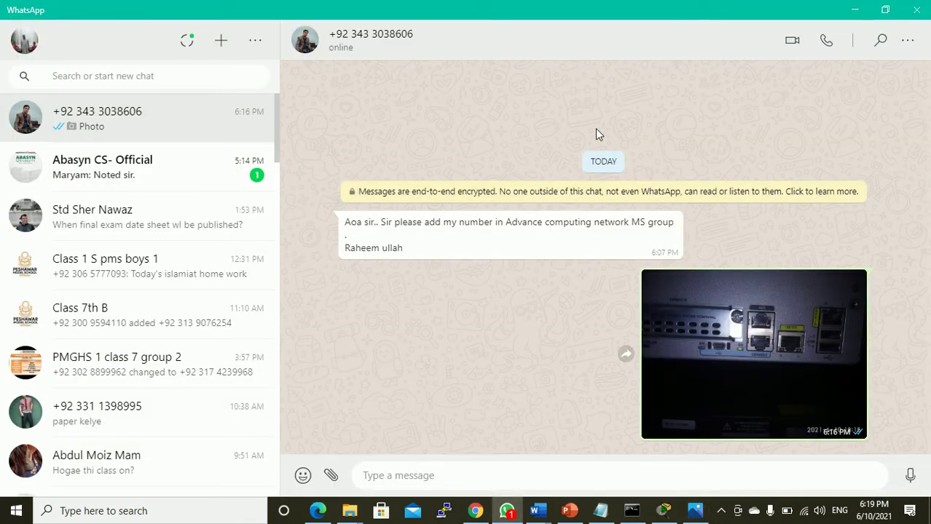
click(694, 512)
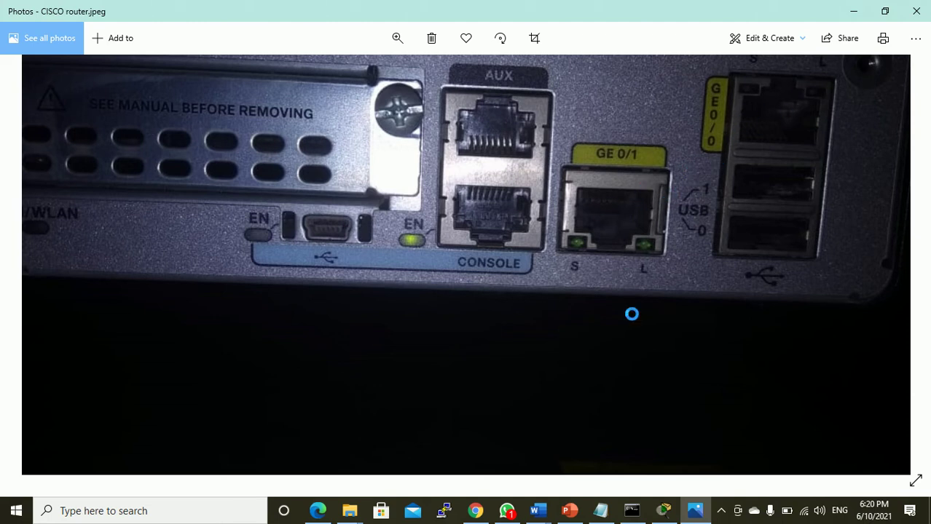
mouse_move(663, 512)
click(662, 512)
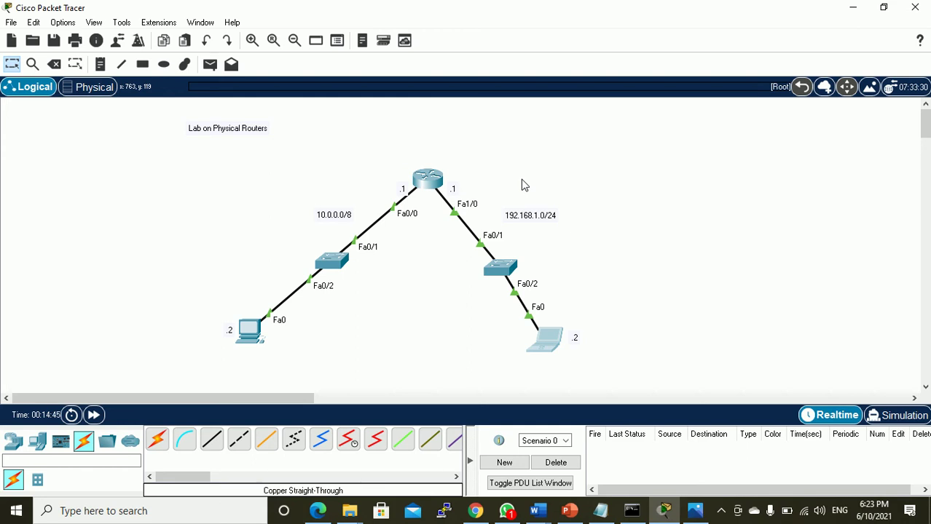
click(693, 513)
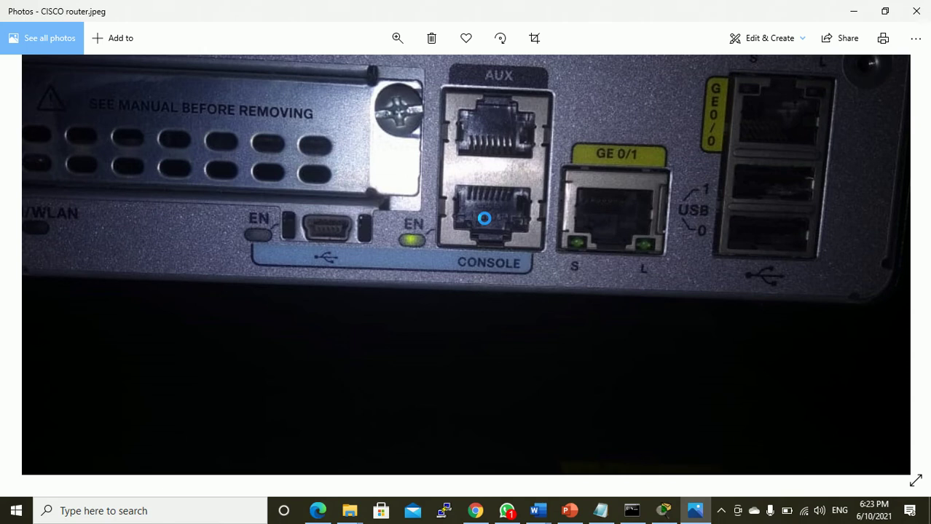
right_click(484, 218)
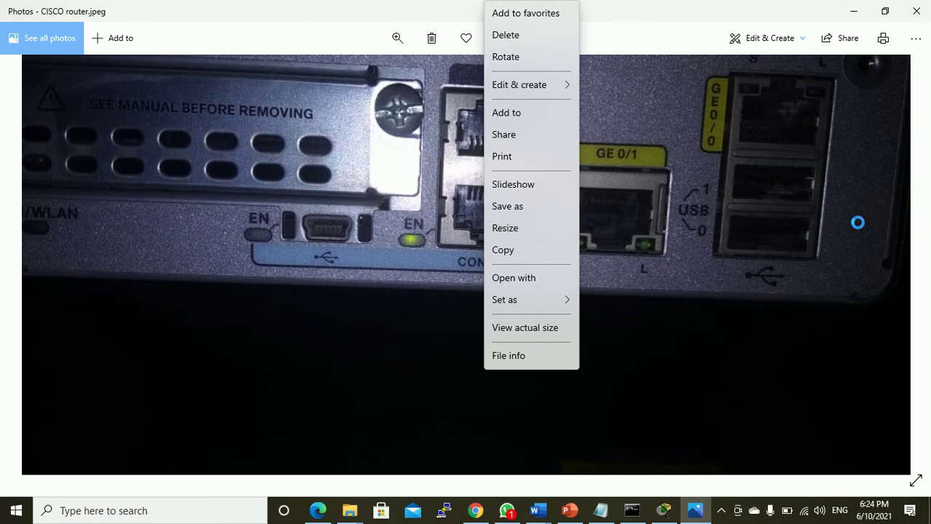
click(857, 222)
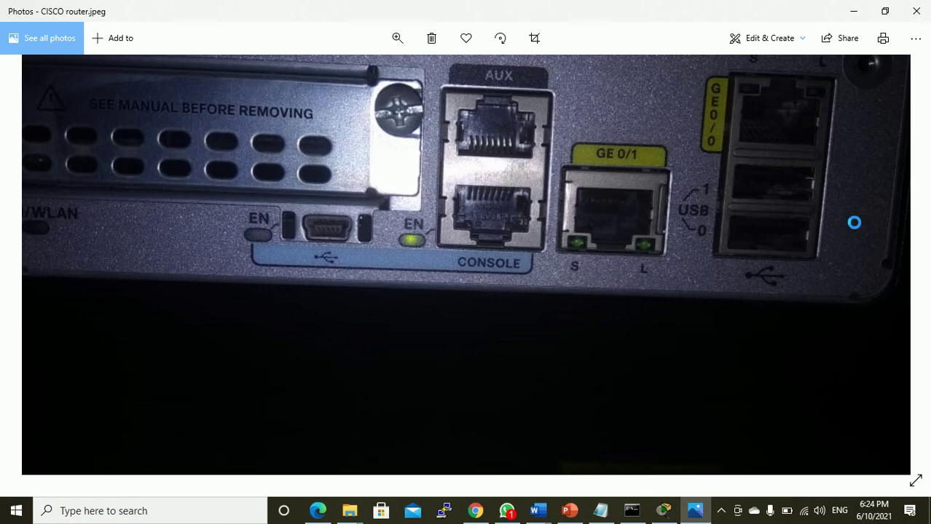
Step: Open Device Manager in a maximized window and expand Ports (COM & LPT) to check the USB-to-serial adapter's COM number
click(144, 512)
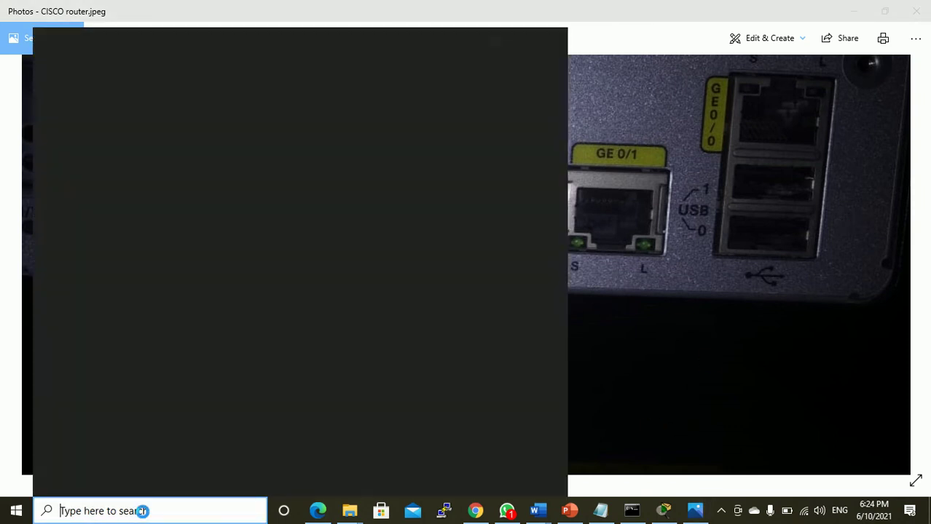
text(de)
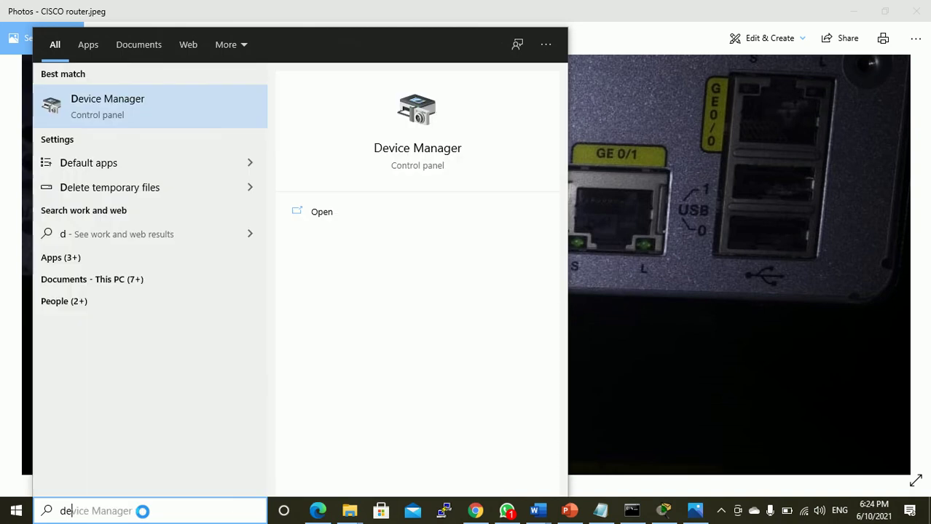
text(vice)
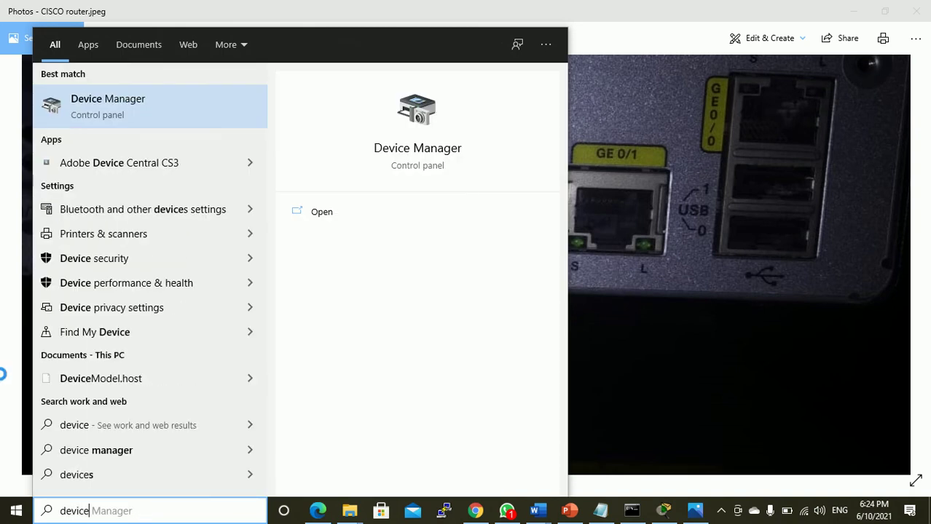
click(312, 219)
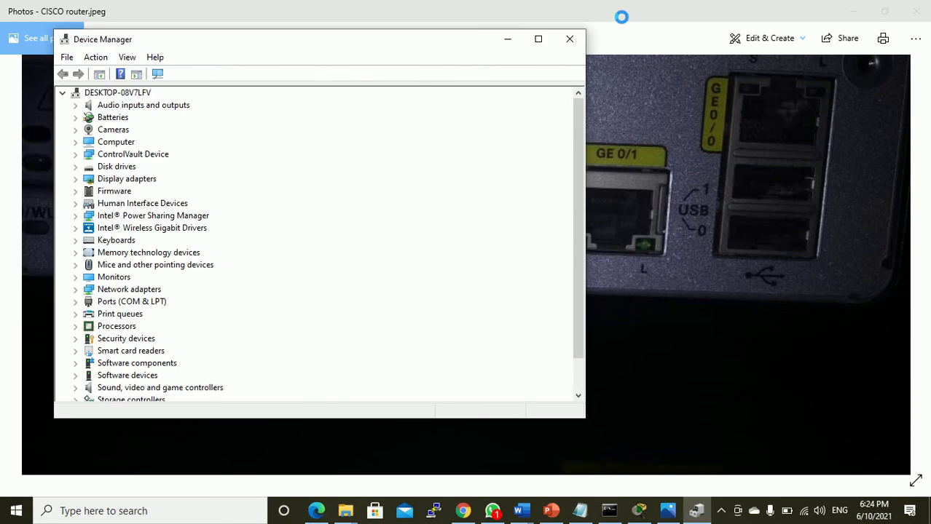
click(534, 41)
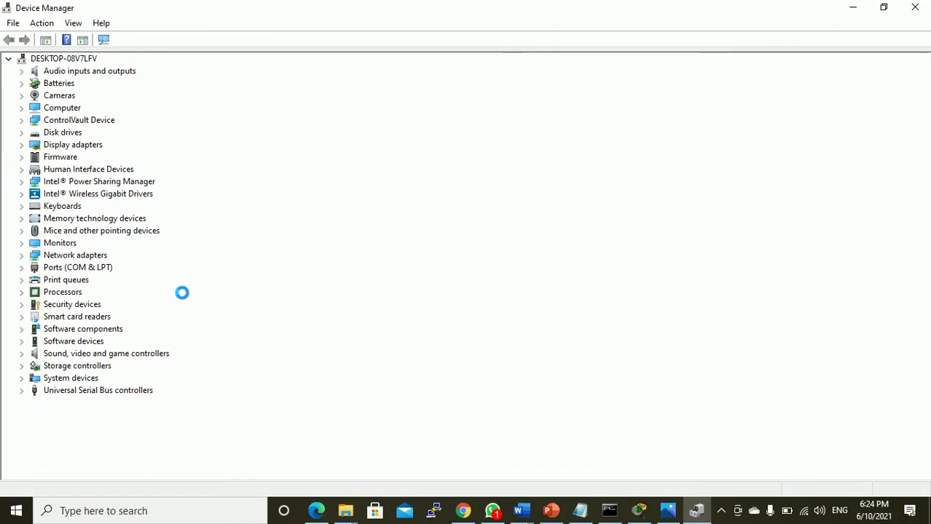
click(21, 268)
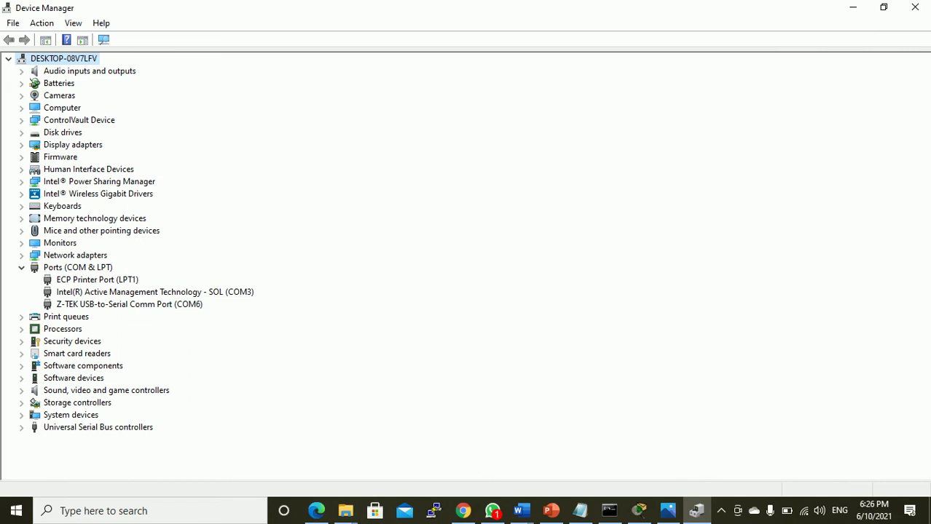
Step: Launch PuTTY and set the session's connection type to Serial
click(89, 511)
text(putty)
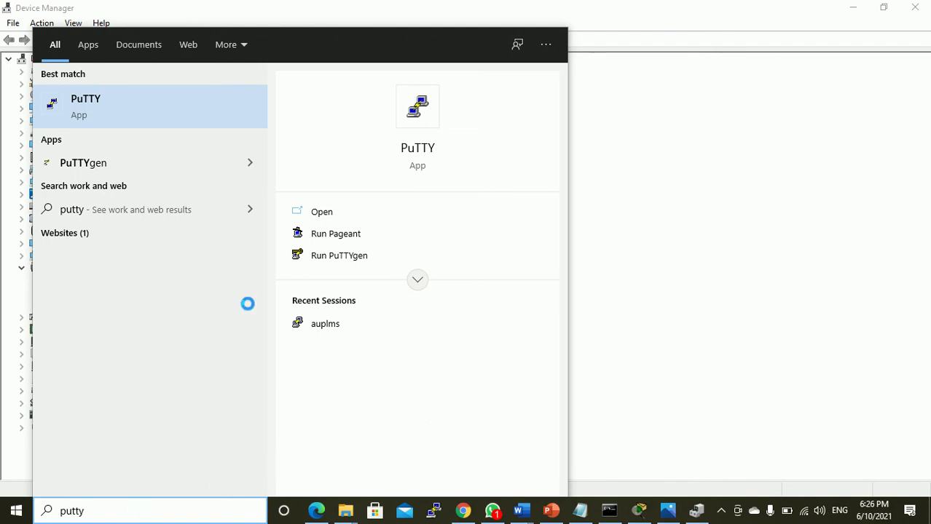
click(320, 211)
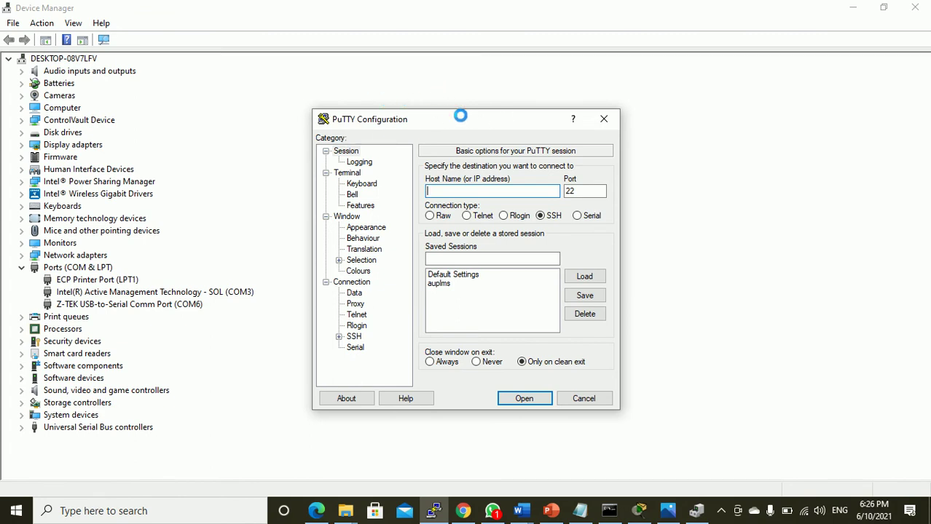
click(577, 216)
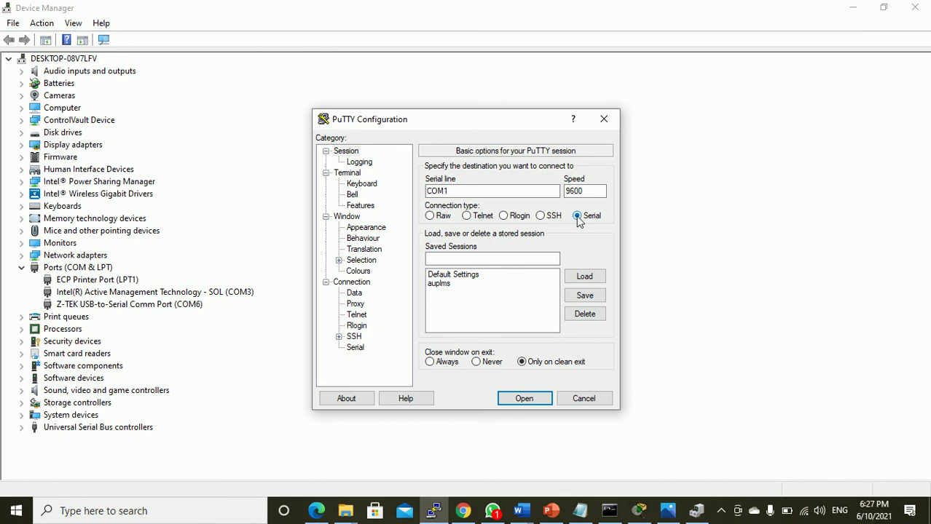
key(Return)
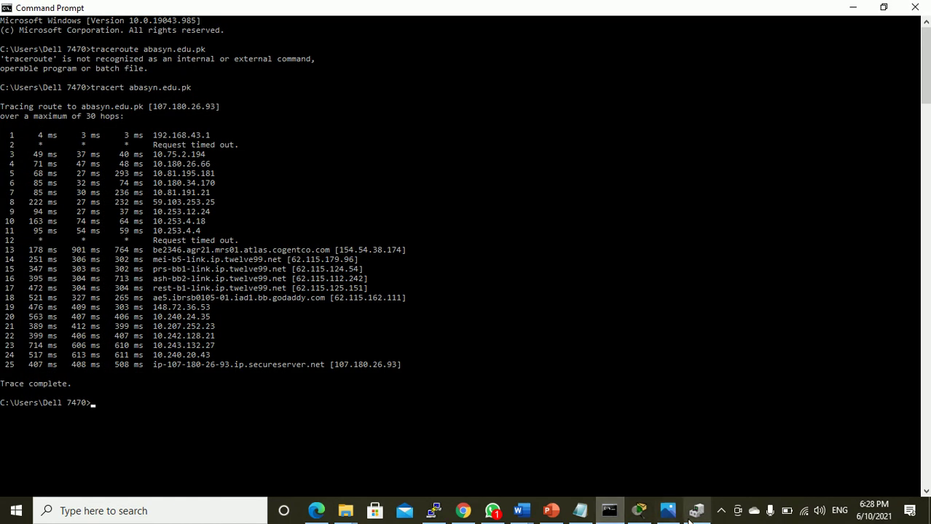
click(434, 511)
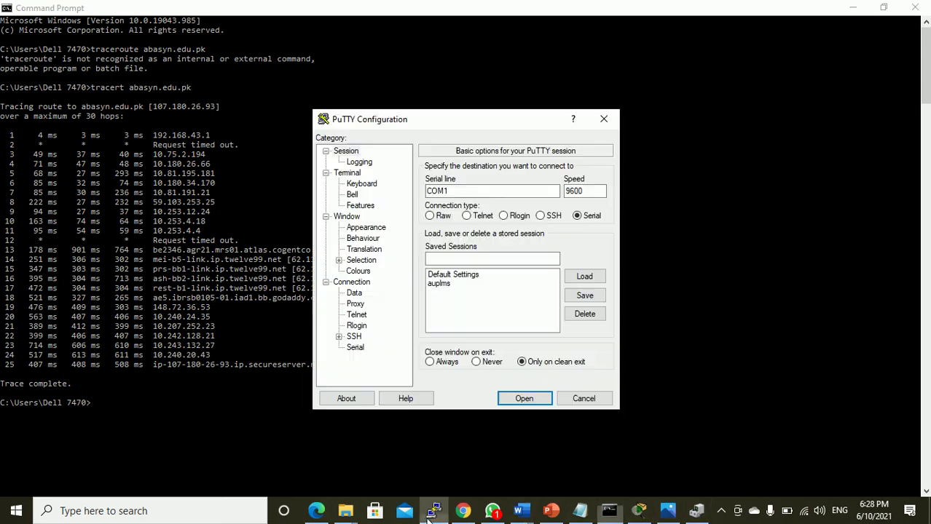
click(544, 217)
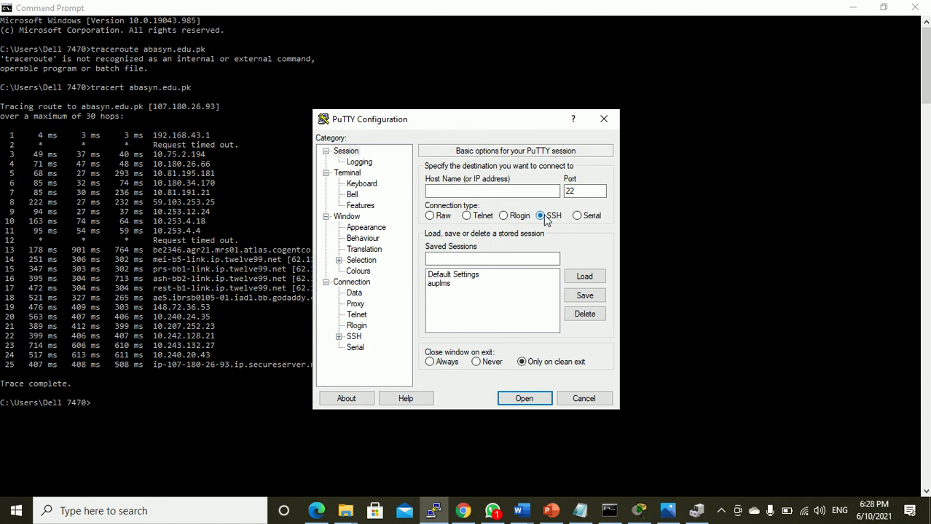
click(584, 219)
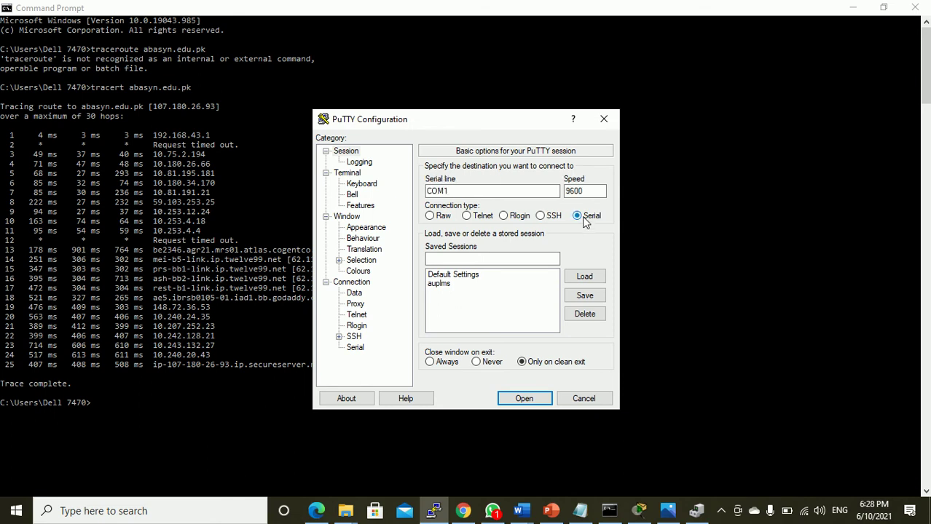
Step: Set the serial line to COM6, the port of the Z-TEK USB-to-Serial adapter in Device Manager, and open the session
click(696, 512)
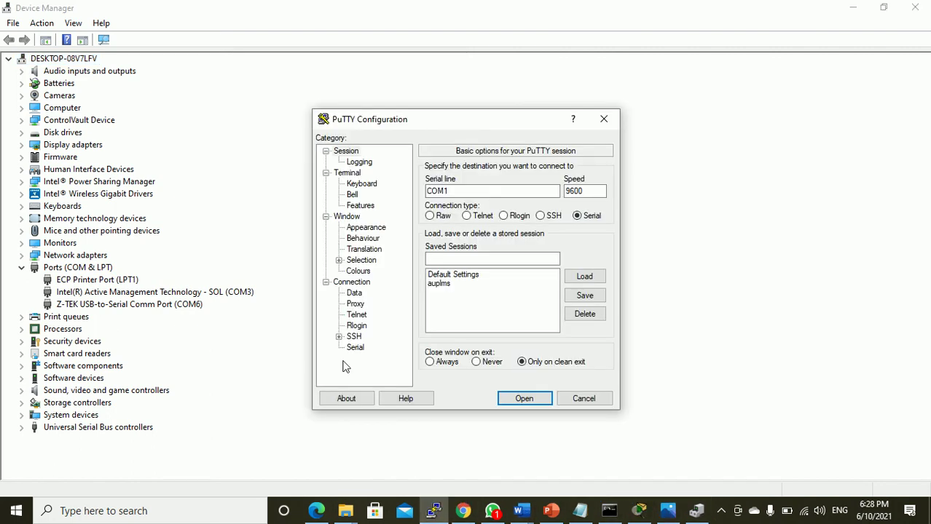
click(448, 190)
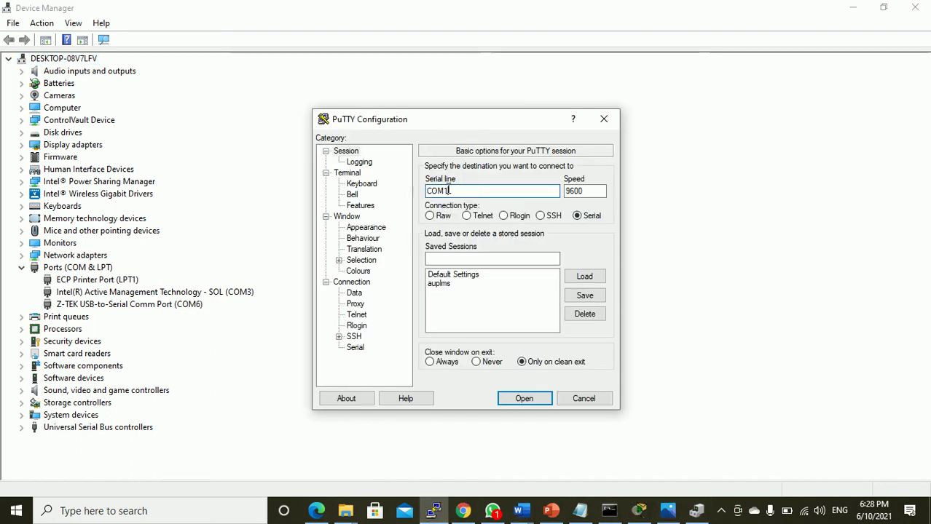
key(BackSpace)
text(6)
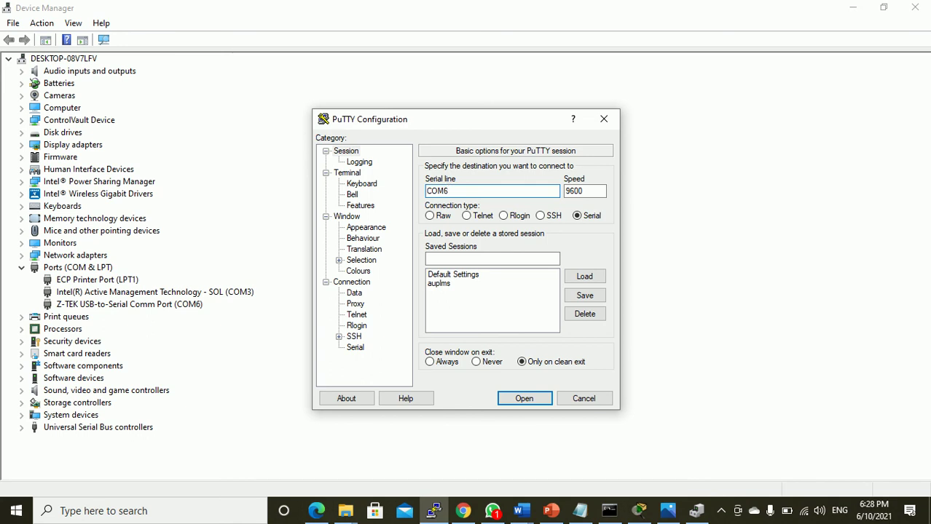
click(524, 399)
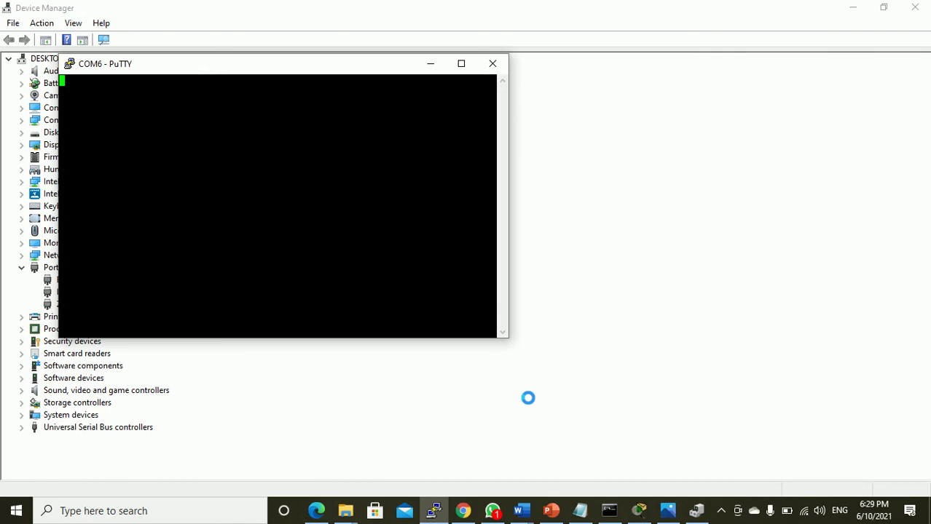
Step: Maximize the COM6 terminal window and wake the router console to bring up its prompt
click(462, 65)
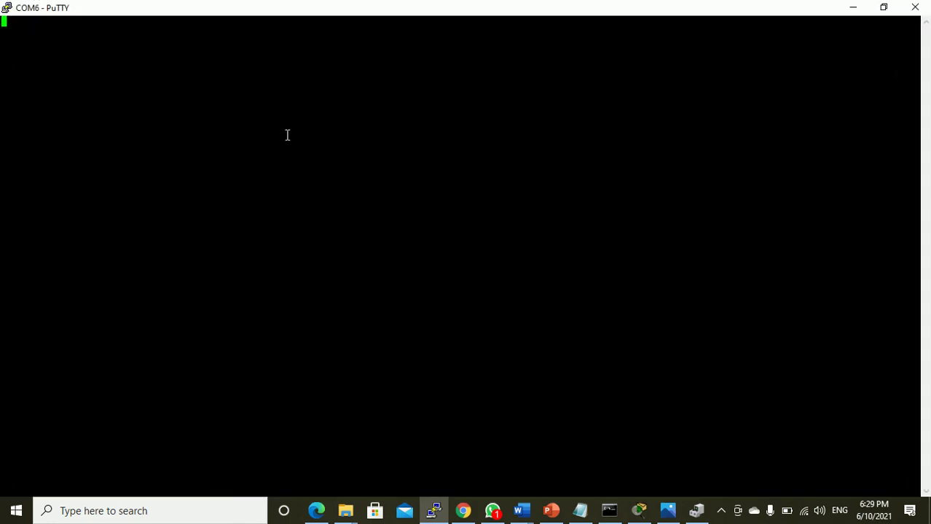
key(Return)
Step: Change the running session's terminal font size to 16 points, keeping Courier New Regular, and apply the new appearance settings
click(7, 10)
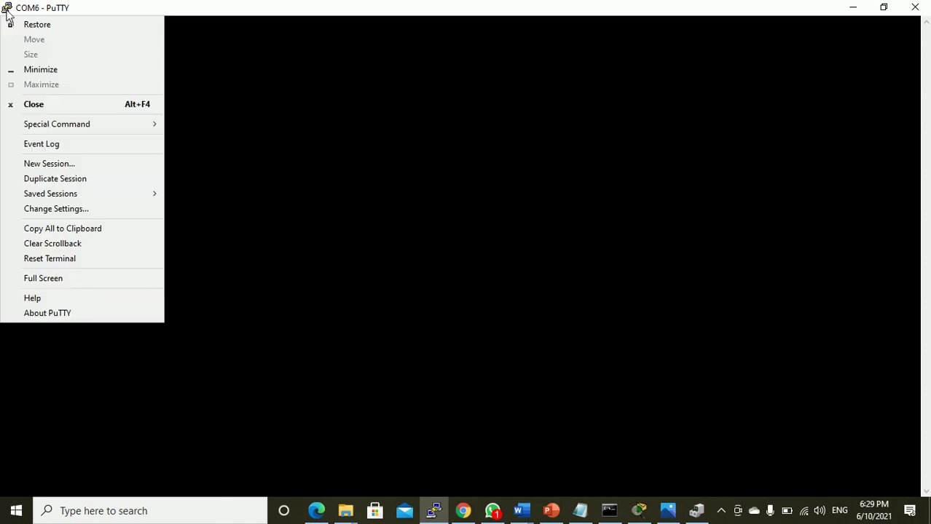
mouse_move(69, 121)
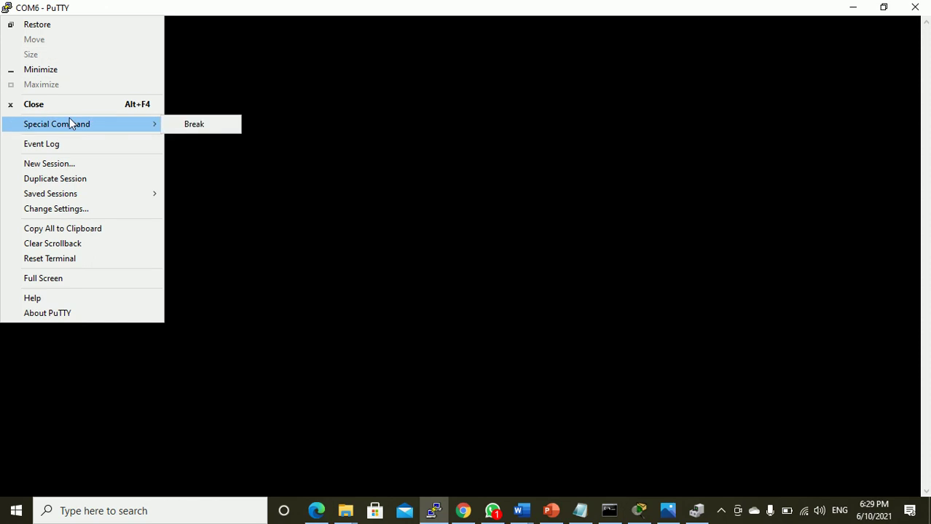
click(82, 210)
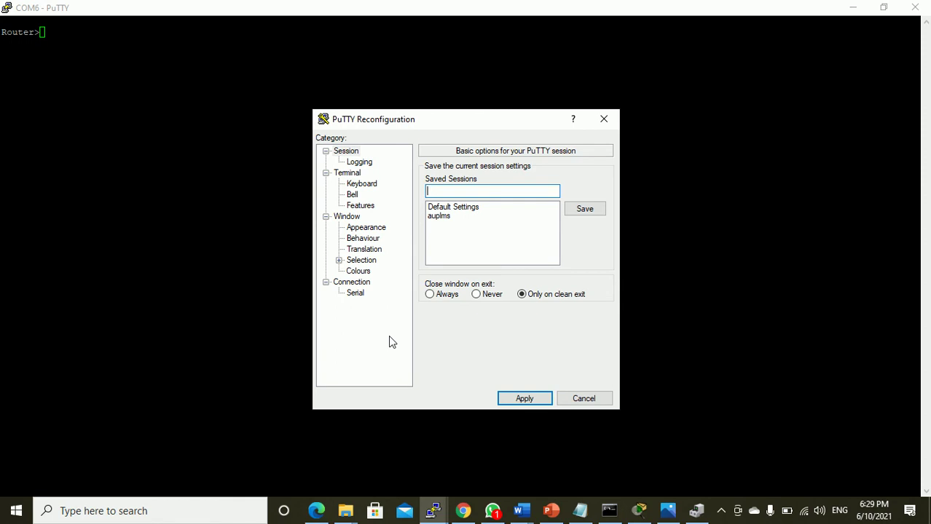
click(371, 229)
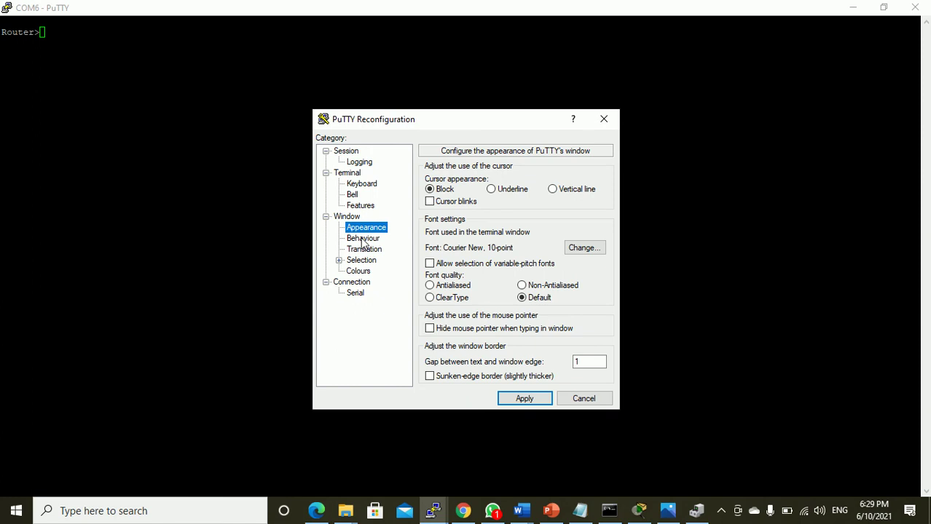
click(363, 241)
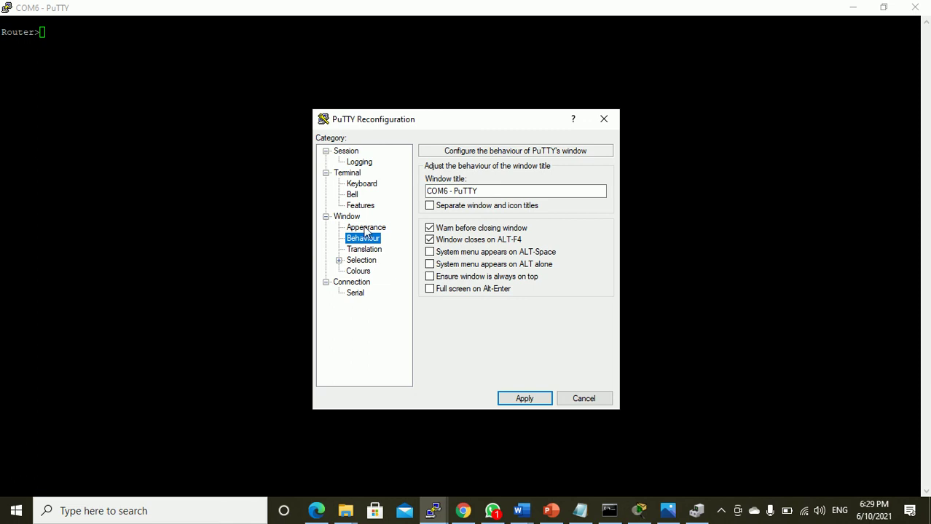
click(366, 229)
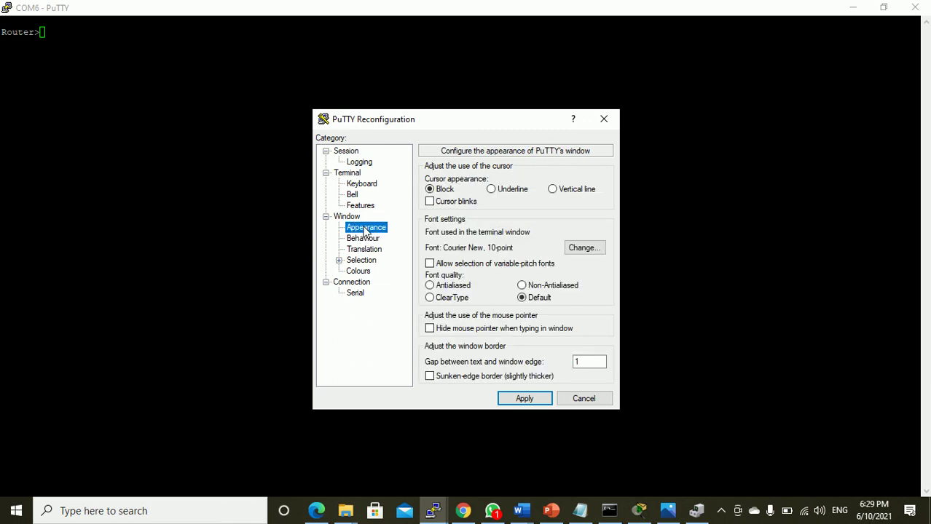
click(584, 249)
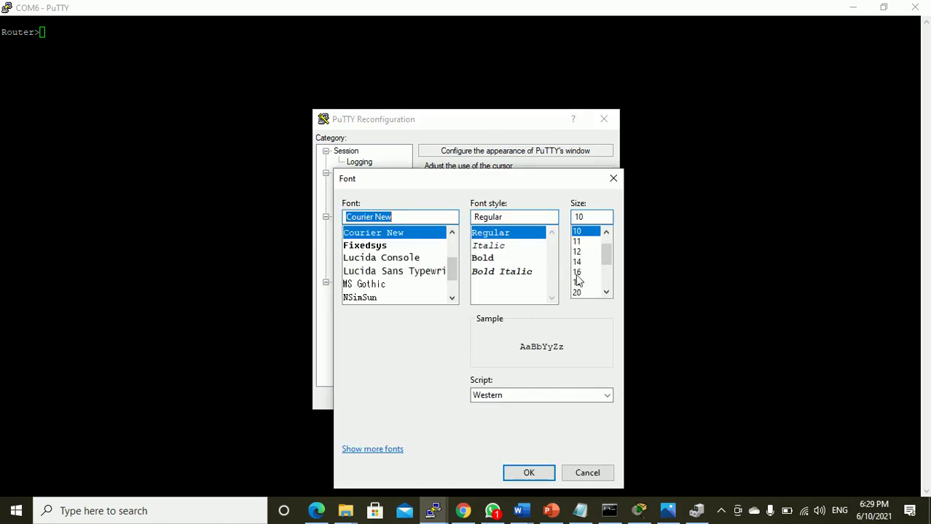
click(578, 273)
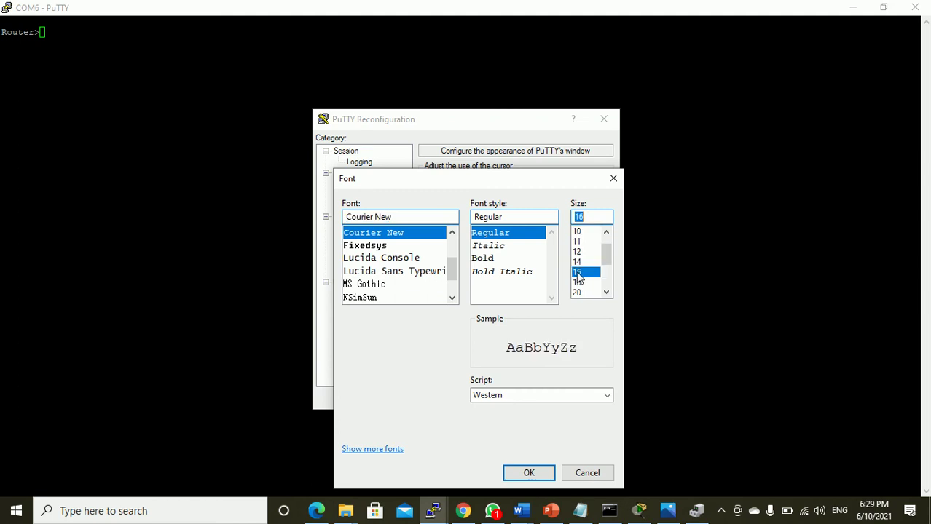
click(530, 472)
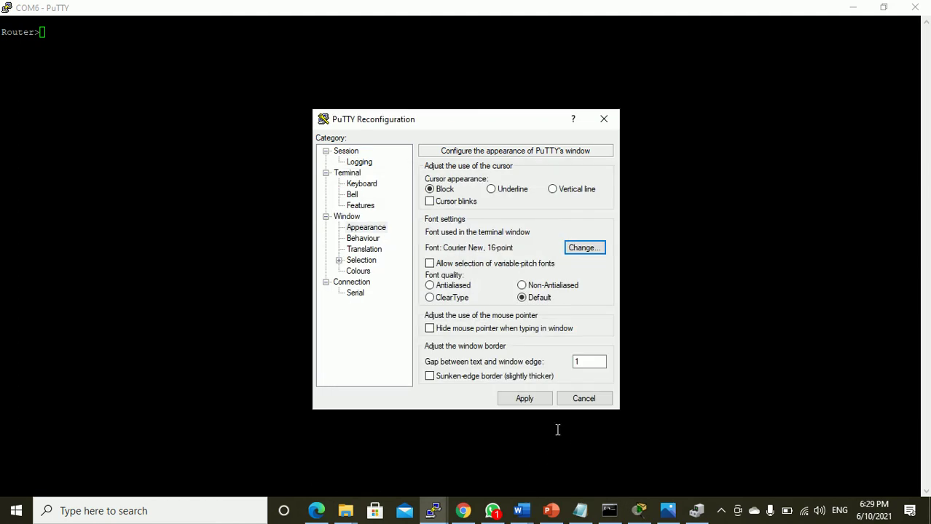
click(525, 400)
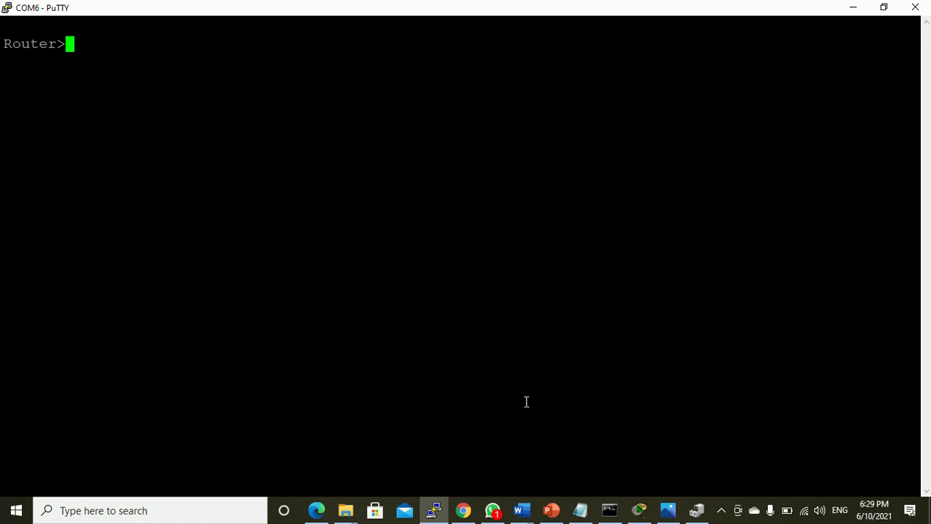